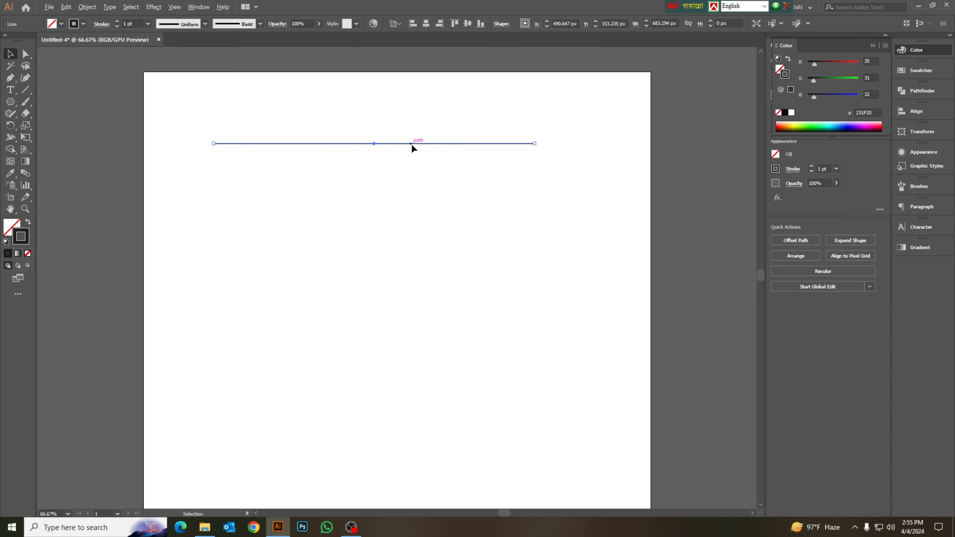
Copy the horizontal line straight down about 40 px and repeat the copy until there are five evenly spaced lines
{"action": "left_click_drag", "start_coordinate": [412, 146], "coordinate": [410, 162]}
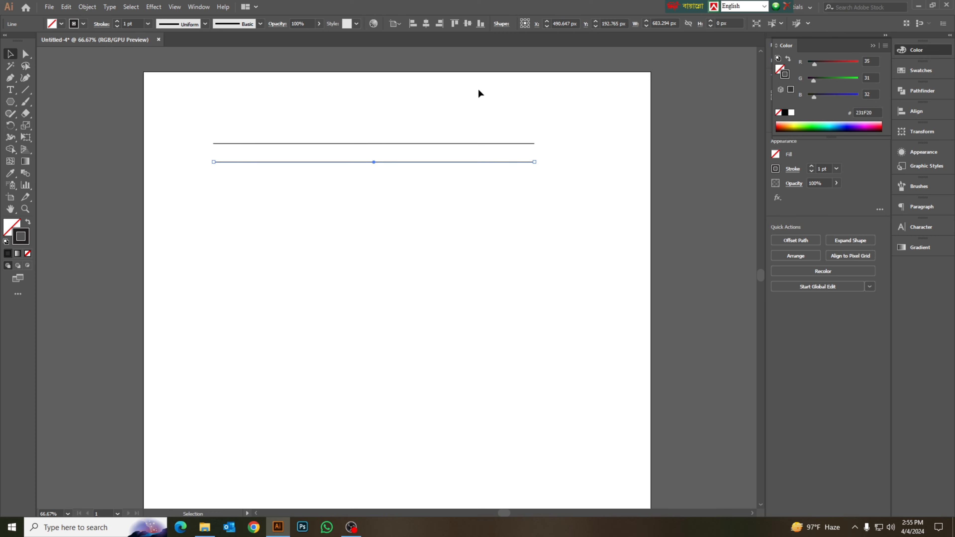
{"action": "key", "text": "ctrl+d"}
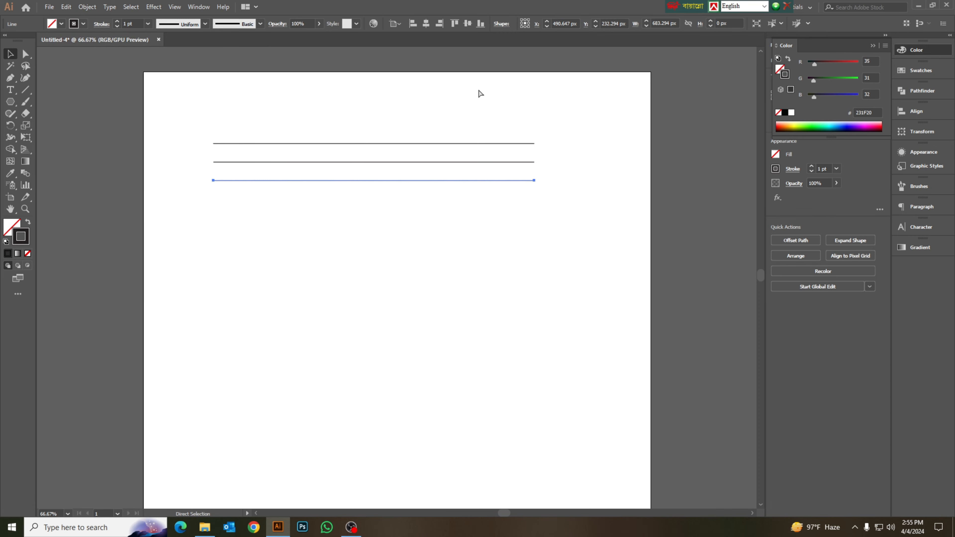
{"action": "key", "text": "ctrl+d"}
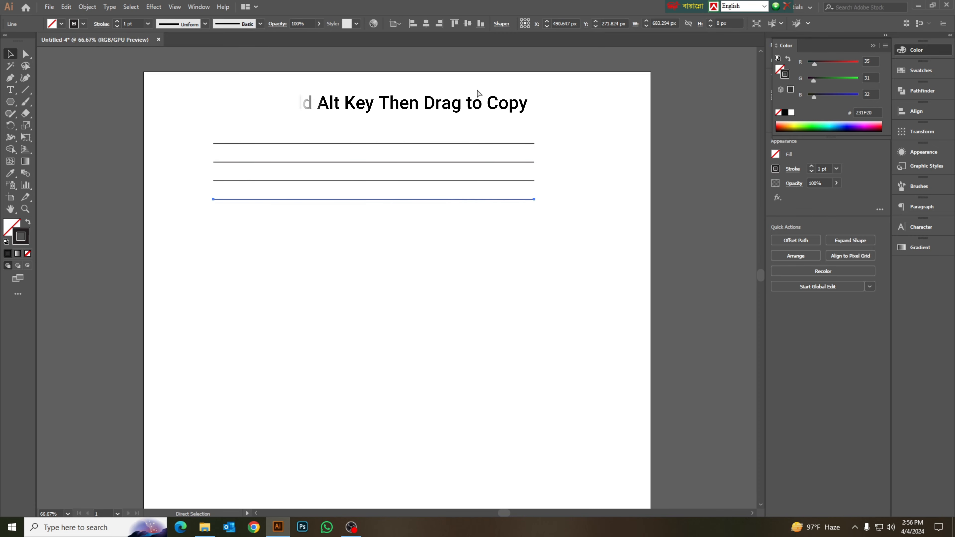
{"action": "key", "text": "ctrl+d"}
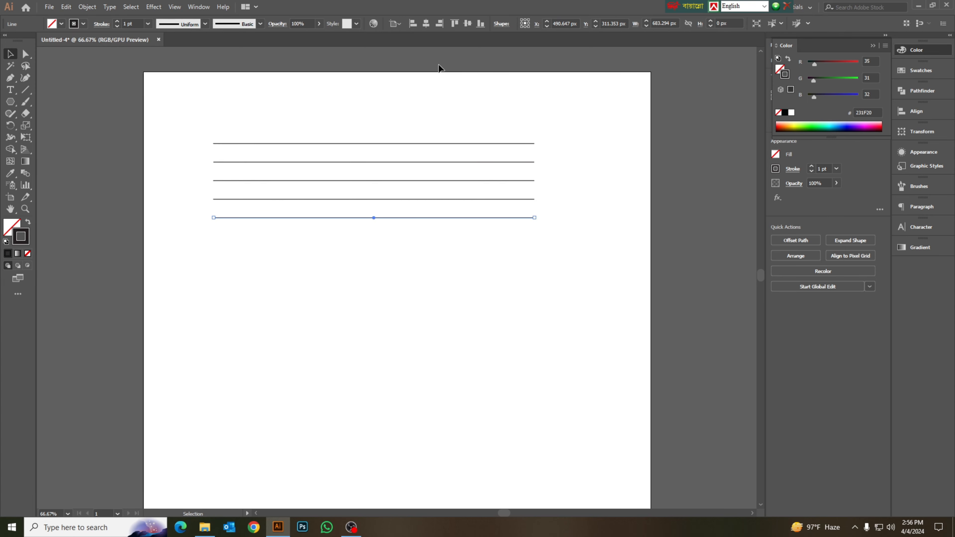
Select all five horizontal lines and group them
{"action": "left_click_drag", "start_coordinate": [287, 99], "coordinate": [470, 274]}
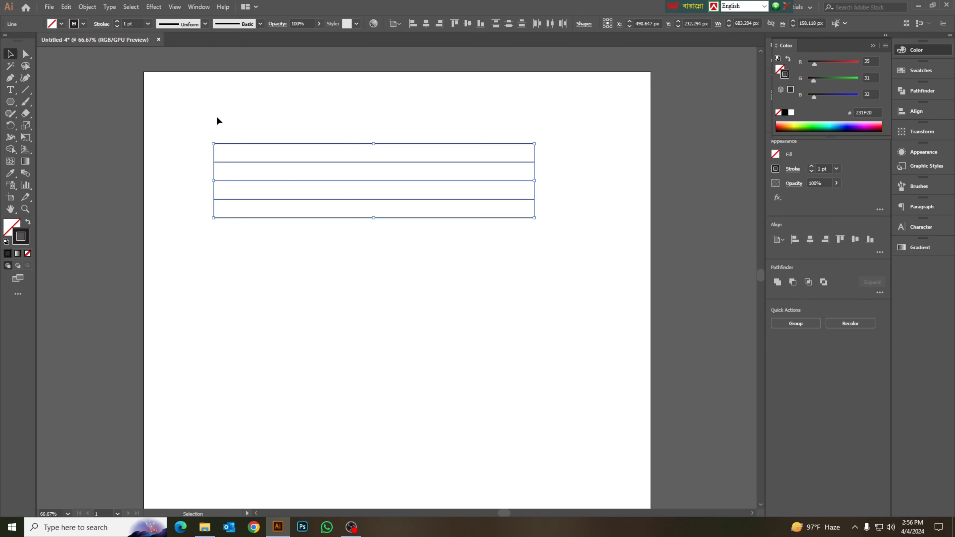
{"action": "left_click_drag", "start_coordinate": [224, 108], "coordinate": [418, 254]}
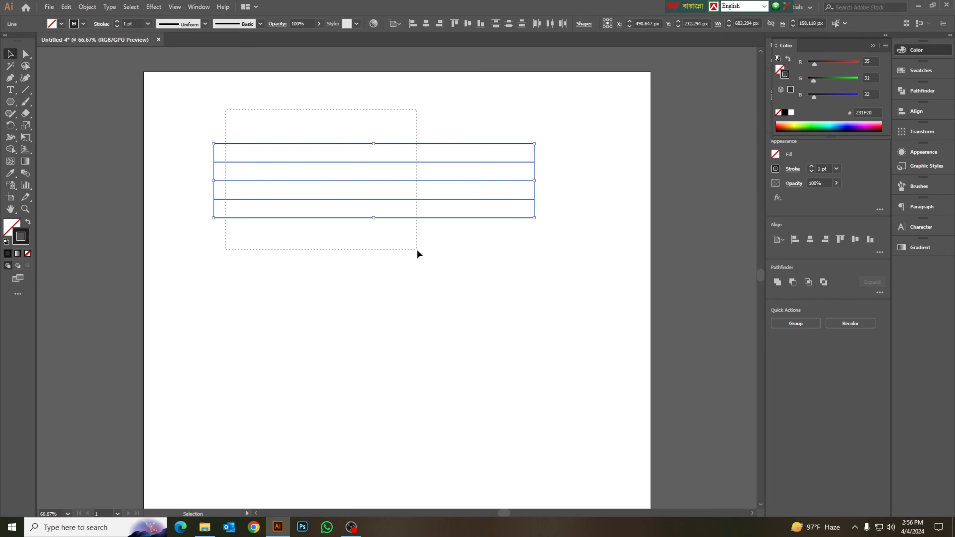
{"action": "right_click", "coordinate": [417, 149]}
{"action": "left_click", "coordinate": [448, 204]}
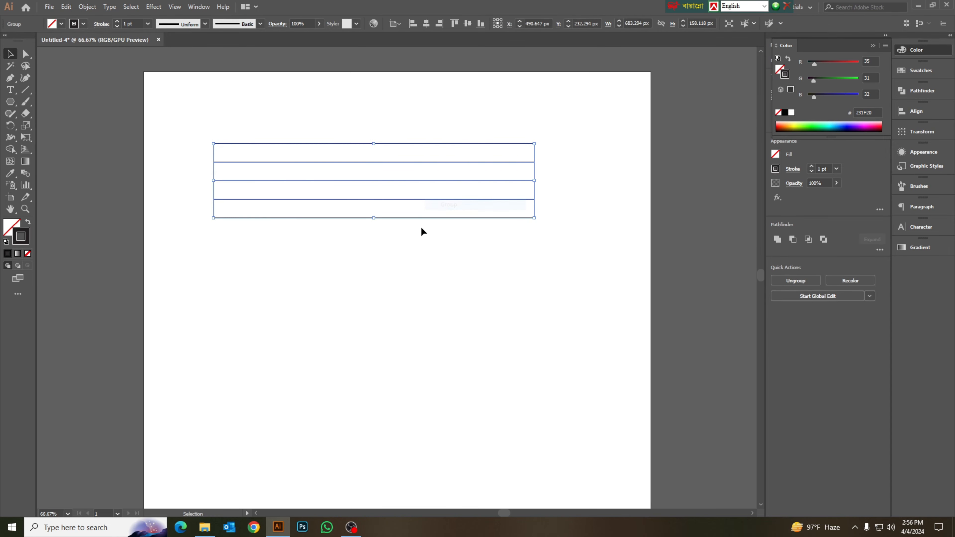
Centre the line group horizontally and vertically on the artboard
{"action": "left_click_drag", "start_coordinate": [354, 128], "coordinate": [449, 258]}
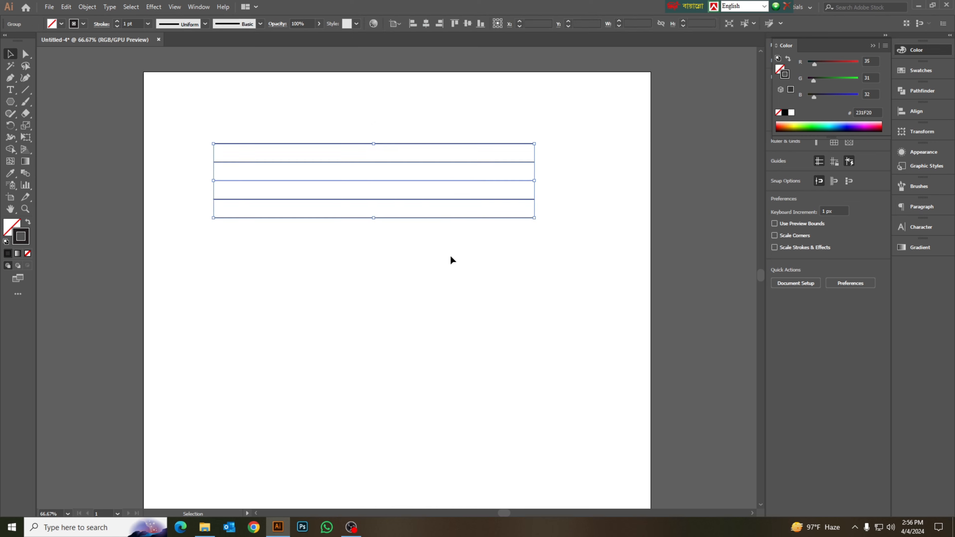
{"action": "left_click", "coordinate": [427, 23]}
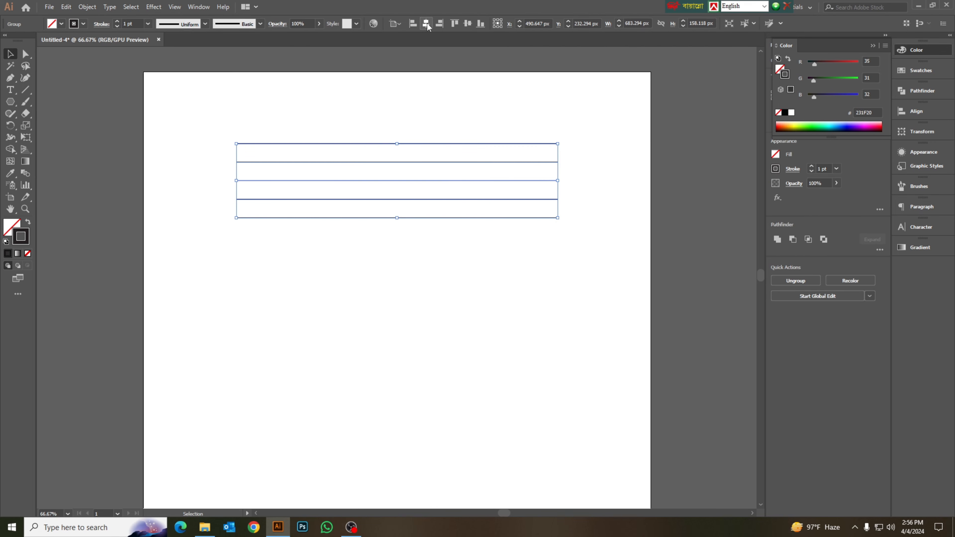
{"action": "left_click", "coordinate": [468, 24]}
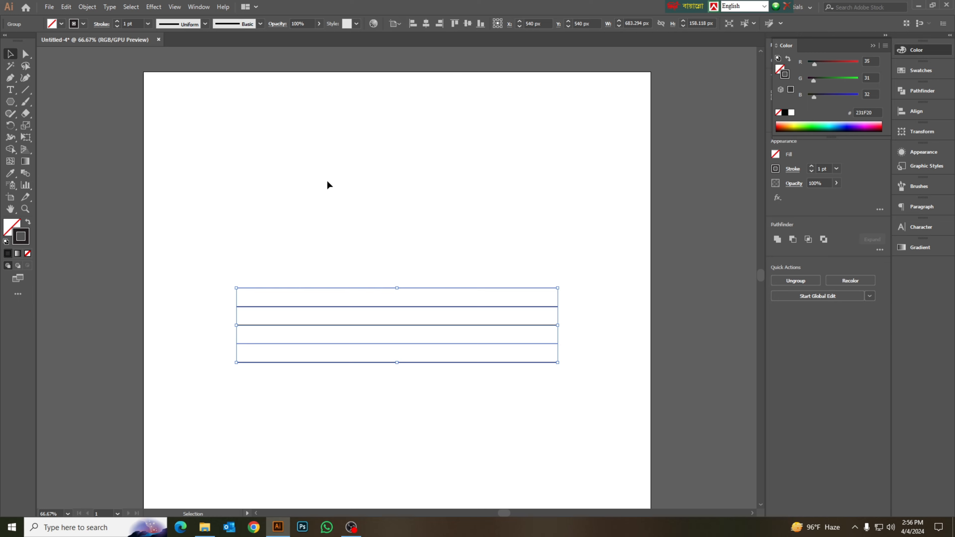
{"action": "key", "text": "a"}
{"action": "key", "text": "ctrl+1"}
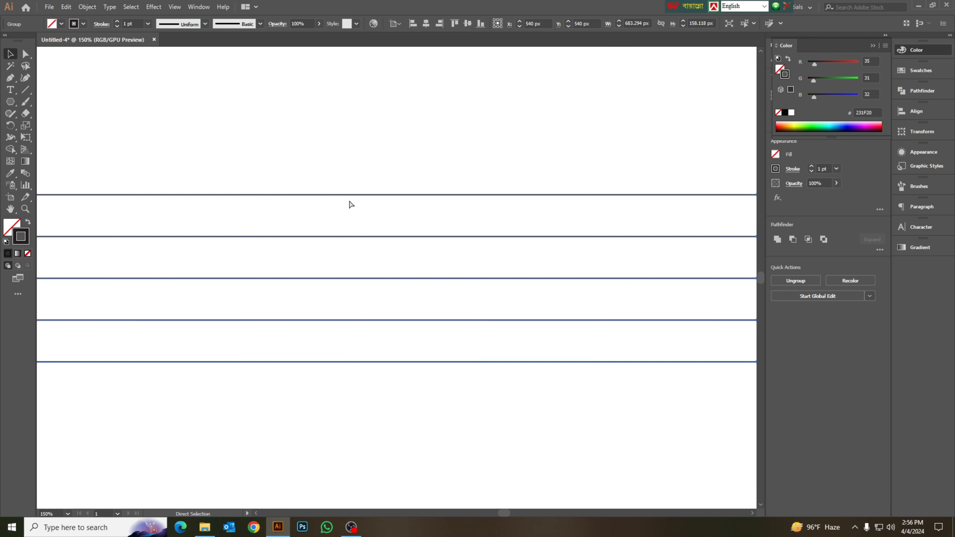
{"action": "key", "text": "v"}
{"action": "left_click", "coordinate": [369, 161]}
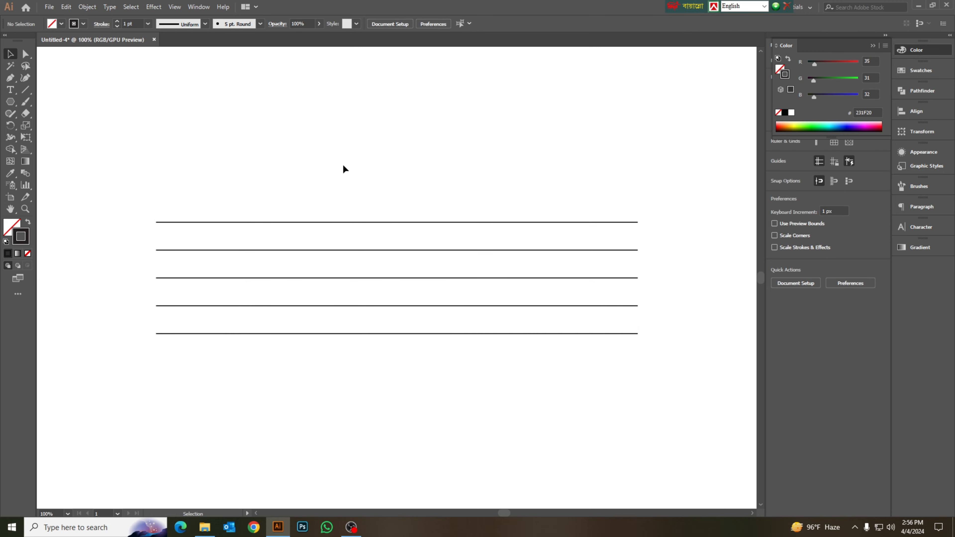
Copy the line group, paste it in front, and rotate the copy 90 degrees to form a cross
{"action": "left_click_drag", "start_coordinate": [342, 163], "coordinate": [459, 352]}
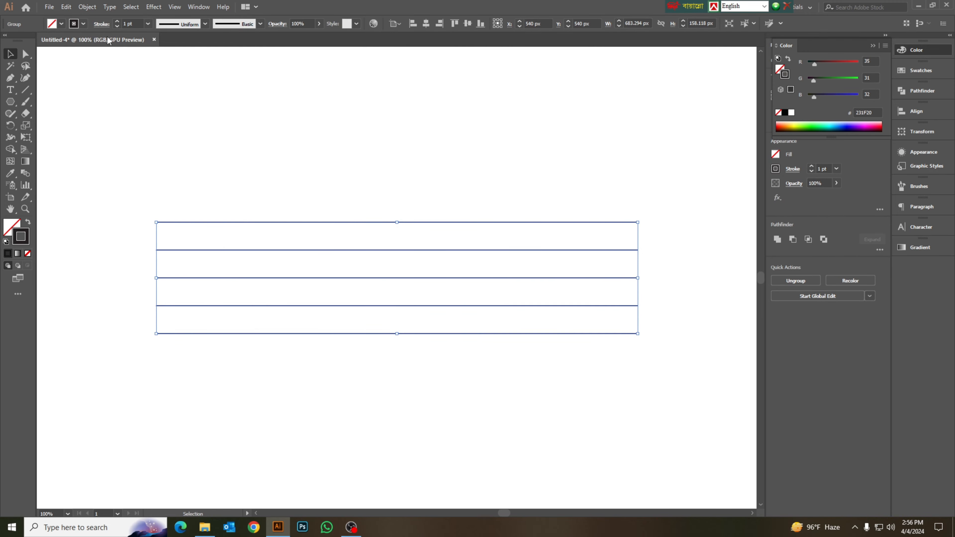
{"action": "left_click", "coordinate": [66, 6]}
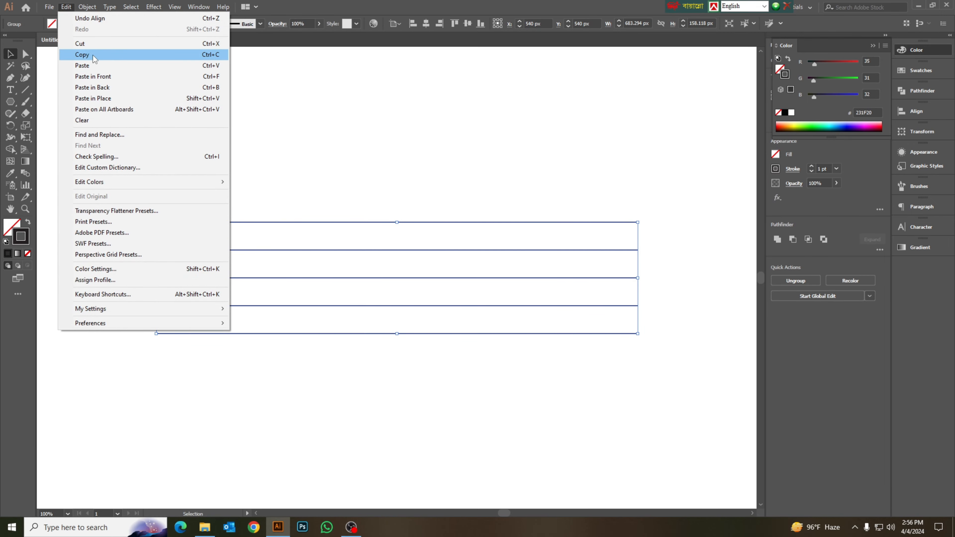
{"action": "left_click", "coordinate": [82, 55]}
{"action": "left_click", "coordinate": [66, 7]}
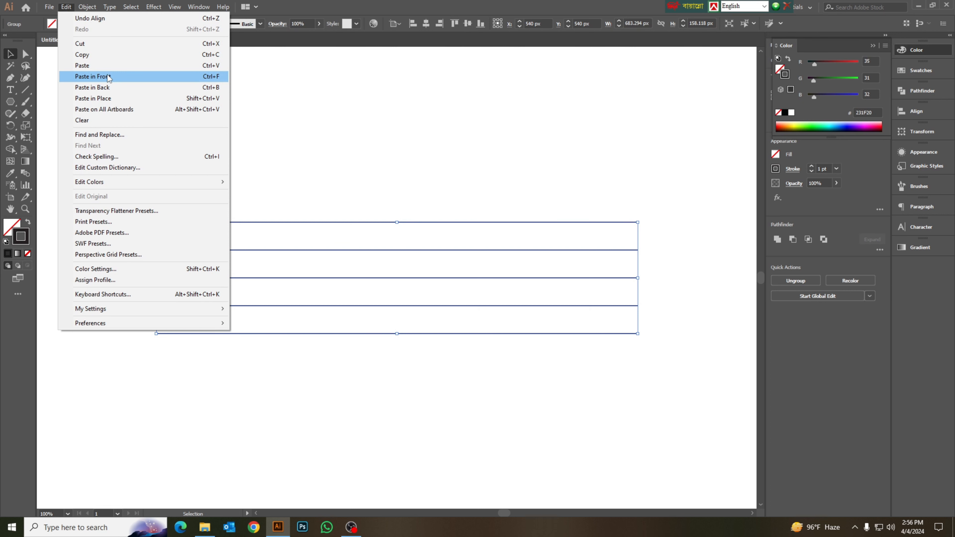
{"action": "left_click", "coordinate": [107, 77]}
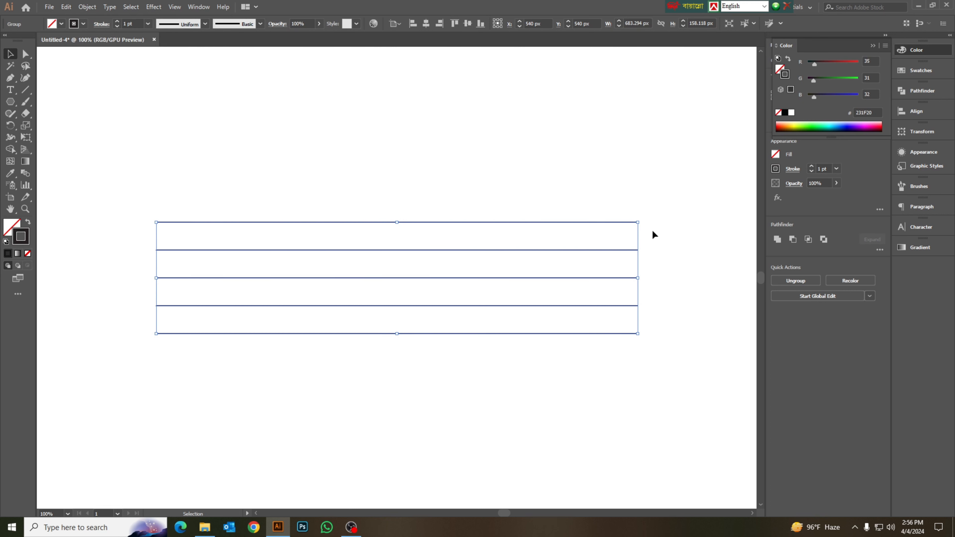
{"action": "left_click_drag", "start_coordinate": [643, 219], "coordinate": [441, 435]}
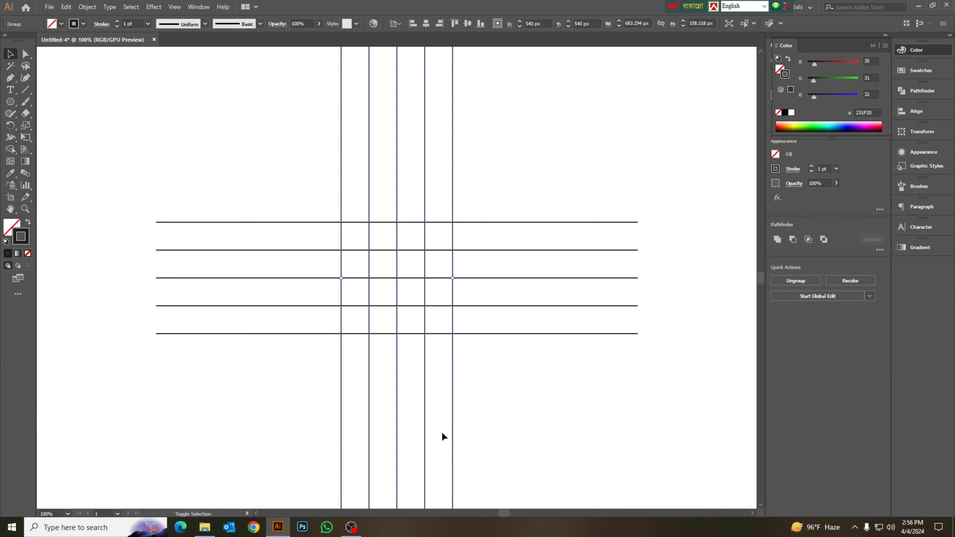
{"action": "key", "text": "ctrl+minus"}
{"action": "key", "text": "ctrl+minus"}
{"action": "key", "text": "ctrl+minus"}
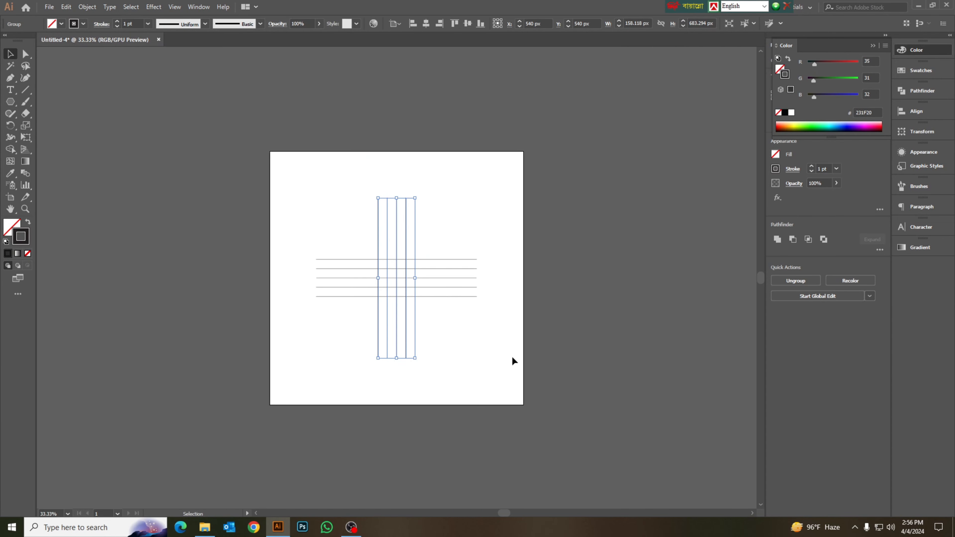
Select the horizontal and vertical line groups together and rotate them 45 degrees into a diagonal grid
{"action": "left_click", "coordinate": [561, 239]}
{"action": "left_click_drag", "start_coordinate": [292, 177], "coordinate": [526, 398]}
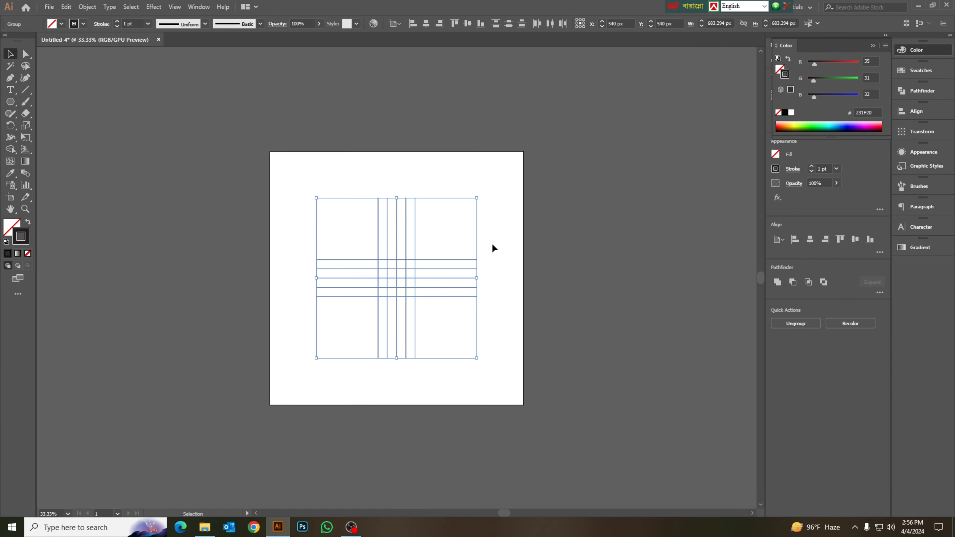
{"action": "key", "text": "ctrl+plus"}
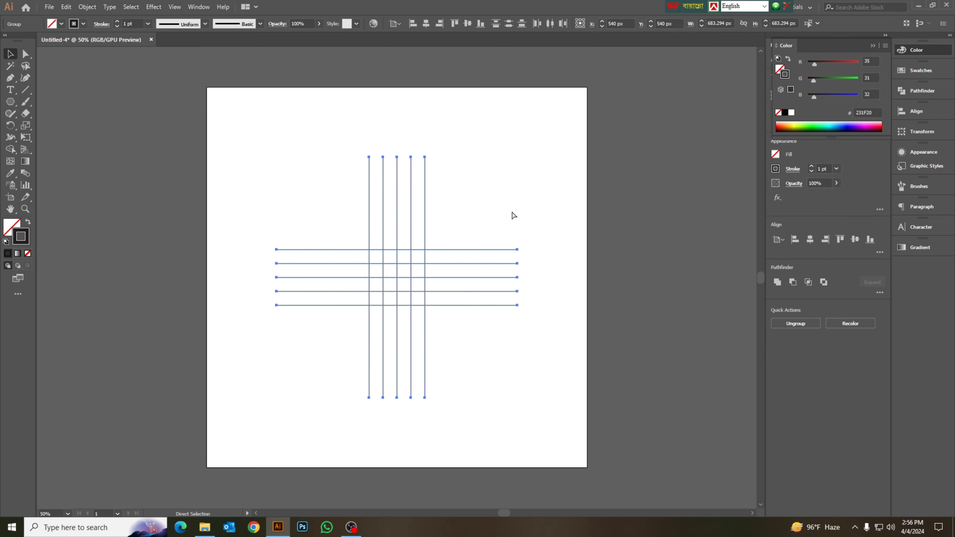
{"action": "key", "text": "ctrl+plus"}
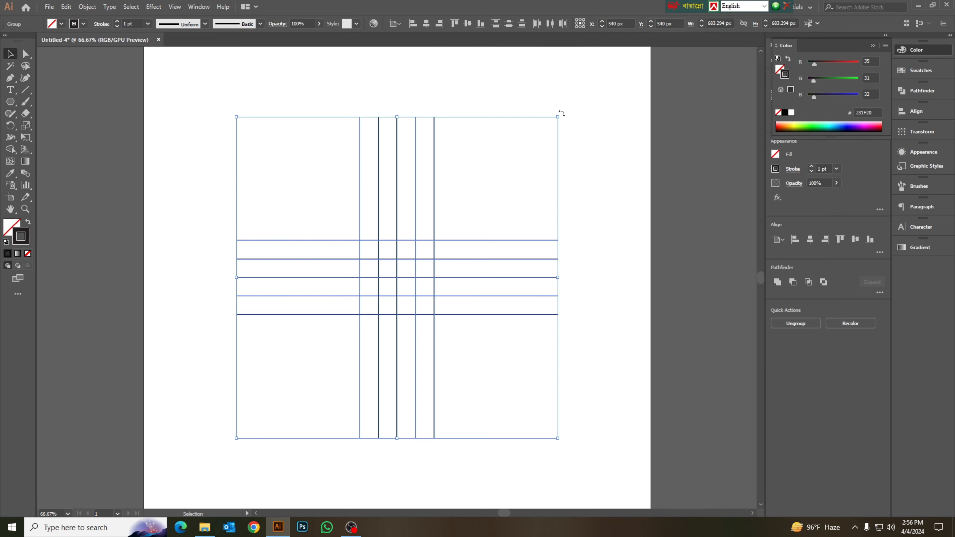
{"action": "left_click_drag", "start_coordinate": [561, 113], "coordinate": [592, 303]}
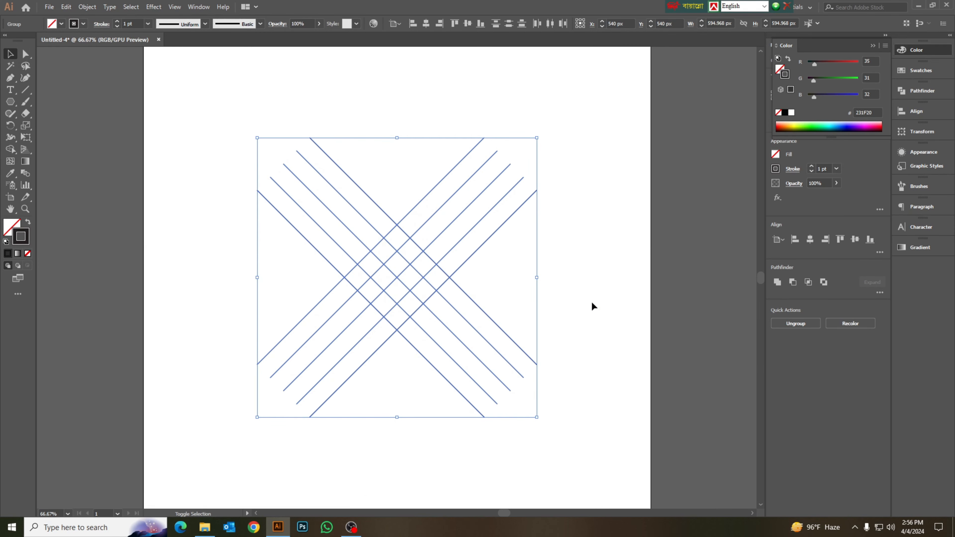
{"action": "left_click", "coordinate": [620, 198]}
{"action": "left_click_drag", "start_coordinate": [211, 117], "coordinate": [519, 351]}
{"action": "key", "text": "a"}
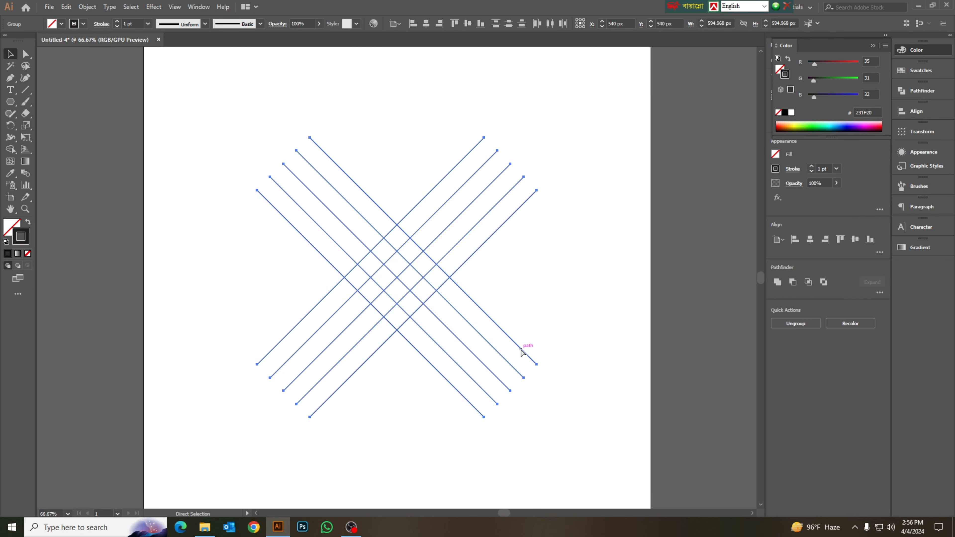
{"action": "key", "text": "ctrl+1"}
{"action": "key", "text": "v"}
{"action": "left_click", "coordinate": [656, 283]}
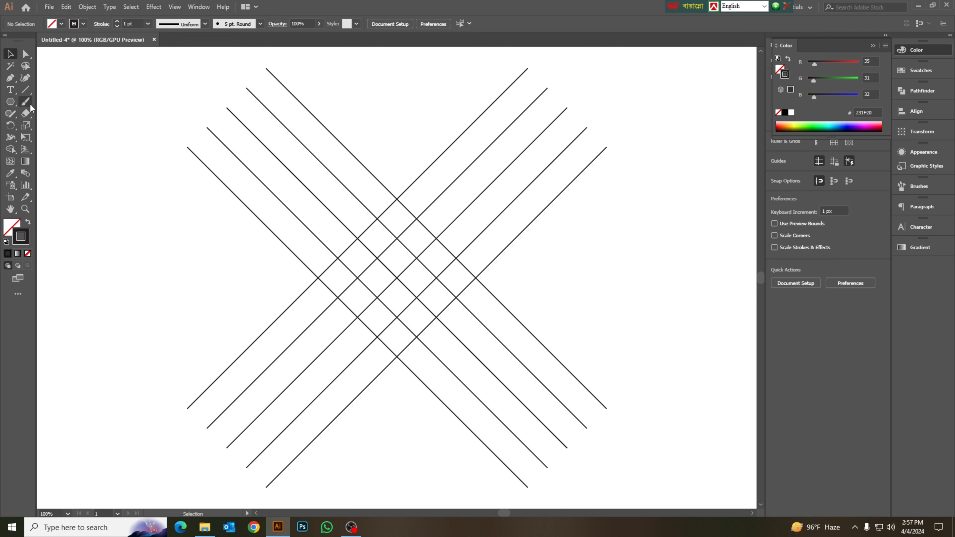
Create a polygon with a 50 px radius and 6 sides beside the diagonal grid
{"action": "key", "text": "l"}
{"action": "left_click_drag", "start_coordinate": [10, 101], "coordinate": [46, 135]}
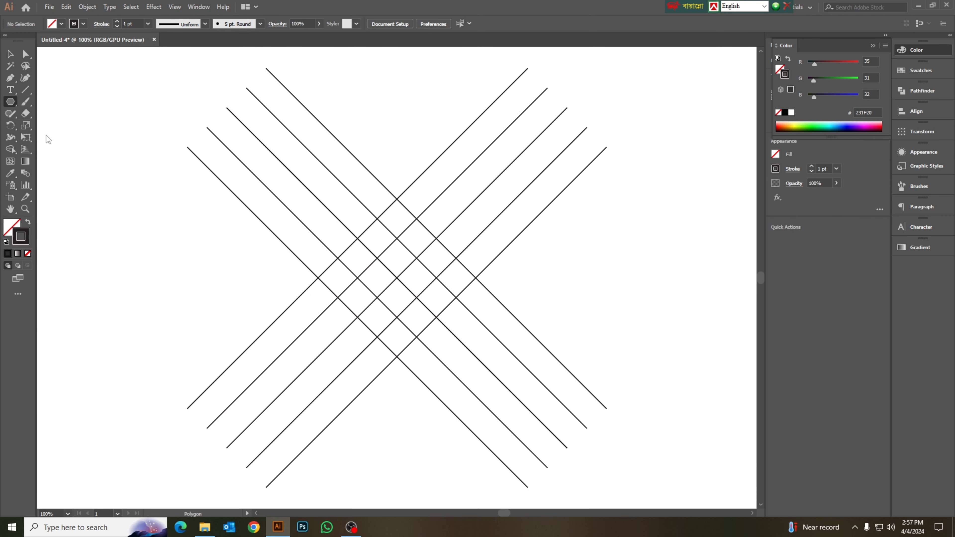
{"action": "left_click", "coordinate": [130, 196]}
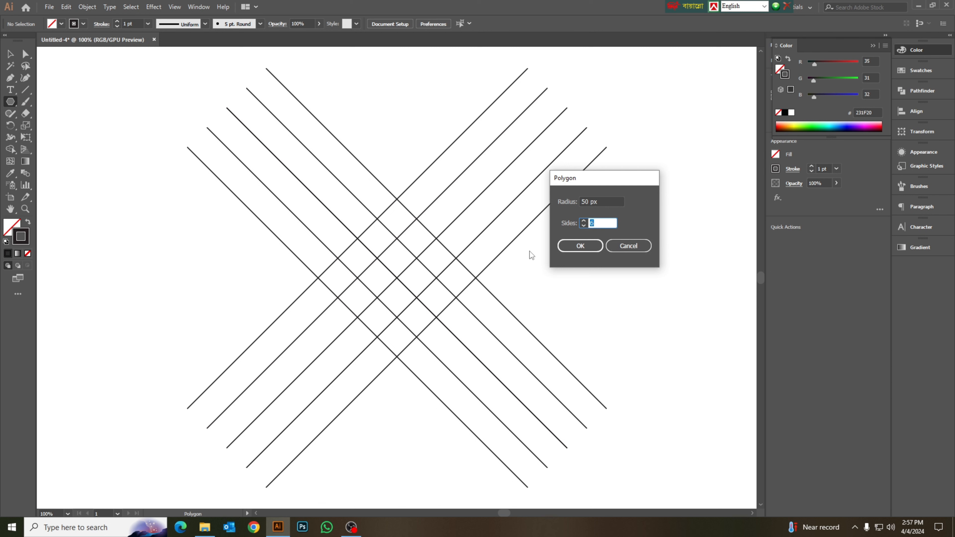
{"action": "key", "text": "shift+Tab"}
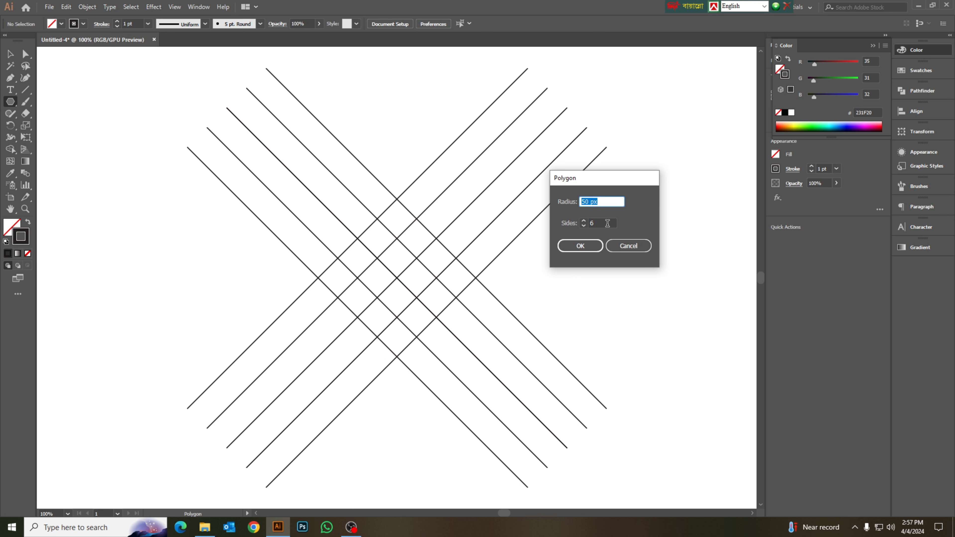
{"action": "left_click", "coordinate": [610, 223]}
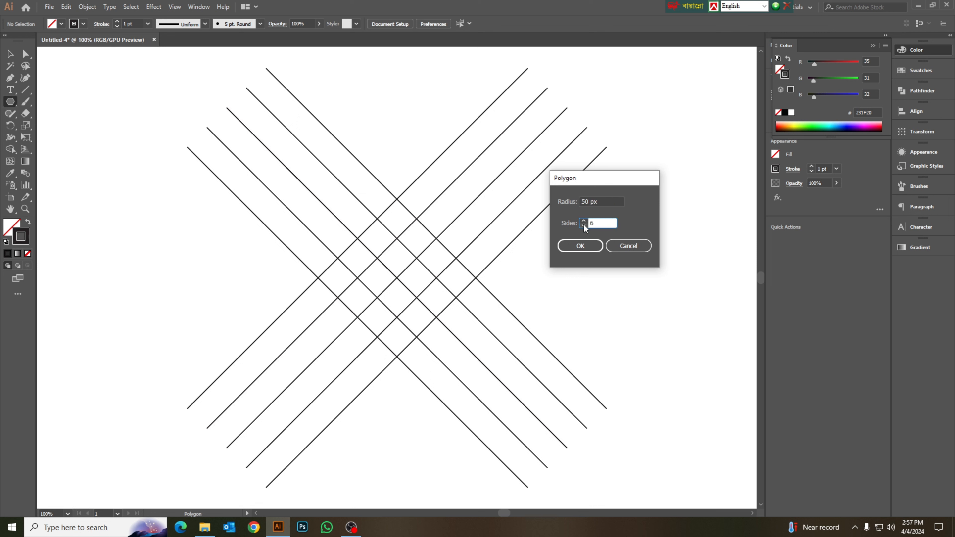
{"action": "left_click", "coordinate": [586, 246]}
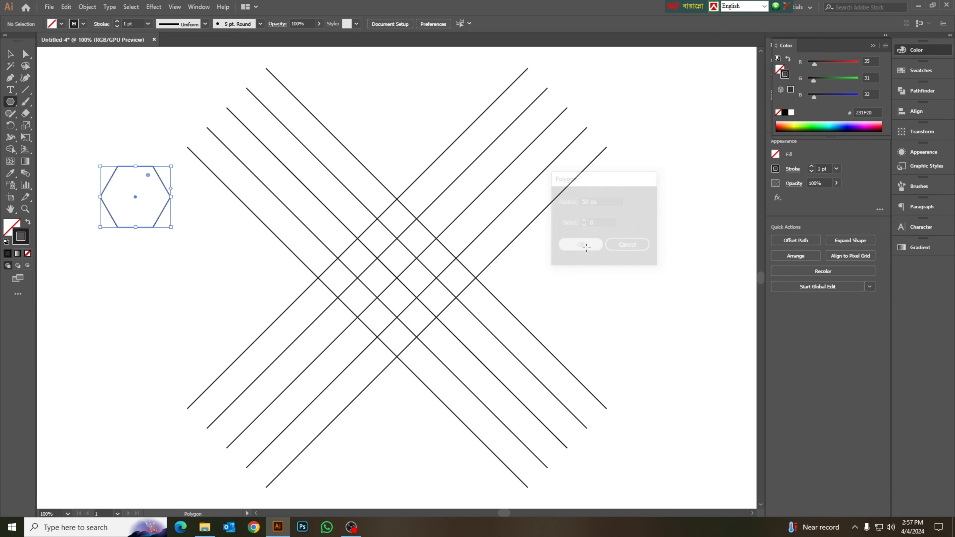
{"action": "left_click", "coordinate": [10, 54]}
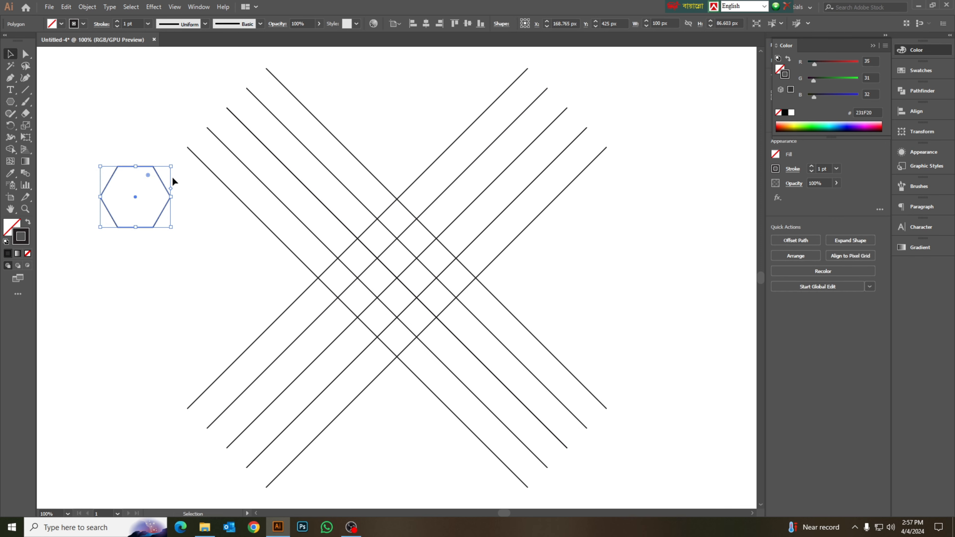
Enlarge the hexagon proportionally to about 191 px wide and rotate it 30 degrees so a corner points straight up
{"action": "left_click", "coordinate": [188, 252]}
{"action": "left_click_drag", "start_coordinate": [91, 149], "coordinate": [234, 299]}
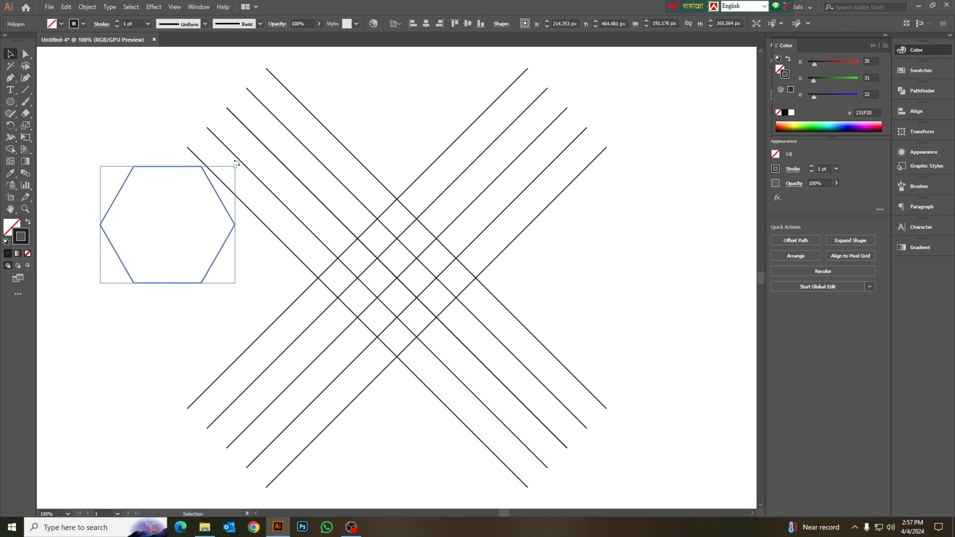
{"action": "left_click_drag", "start_coordinate": [236, 163], "coordinate": [248, 213]}
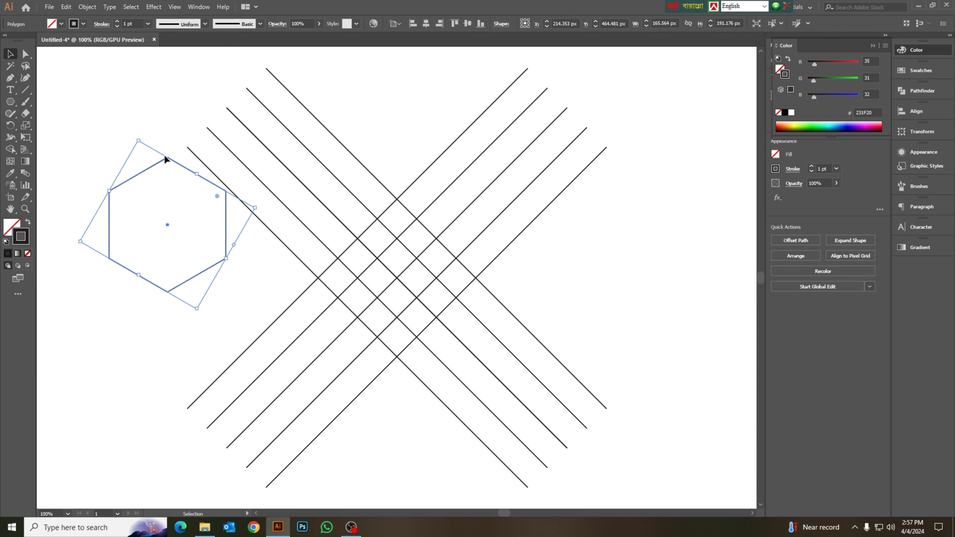
Centre the hexagon on the line grid and scale it from its centre until its upper and lower corners meet the outermost line crossings
{"action": "left_click_drag", "start_coordinate": [170, 157], "coordinate": [401, 211]}
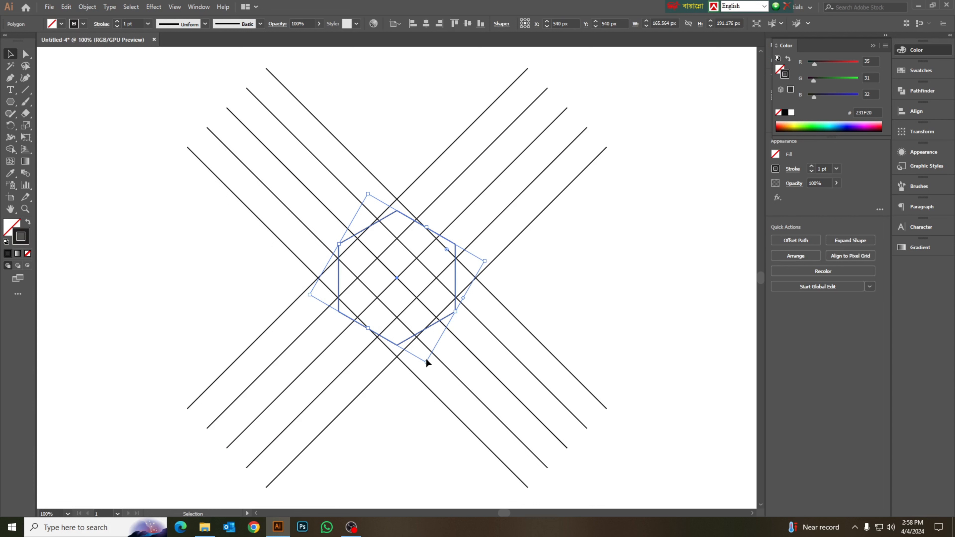
{"action": "left_click_drag", "start_coordinate": [425, 360], "coordinate": [428, 385]}
{"action": "left_click", "coordinate": [596, 250]}
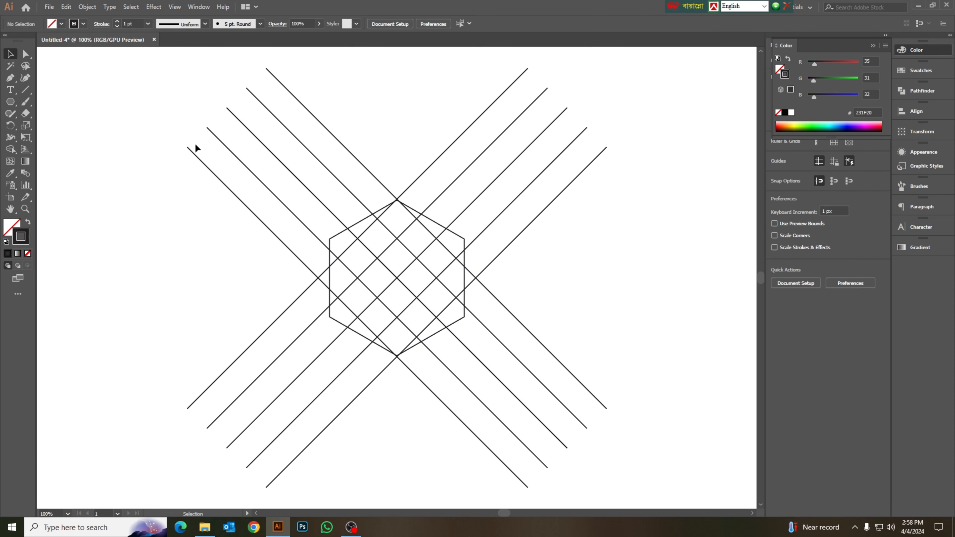
Merge the upper-left edge regions and the adjoining descending diagonal strip inside the hexagon into one black band with Shape Builder
{"action": "left_click_drag", "start_coordinate": [122, 110], "coordinate": [489, 428]}
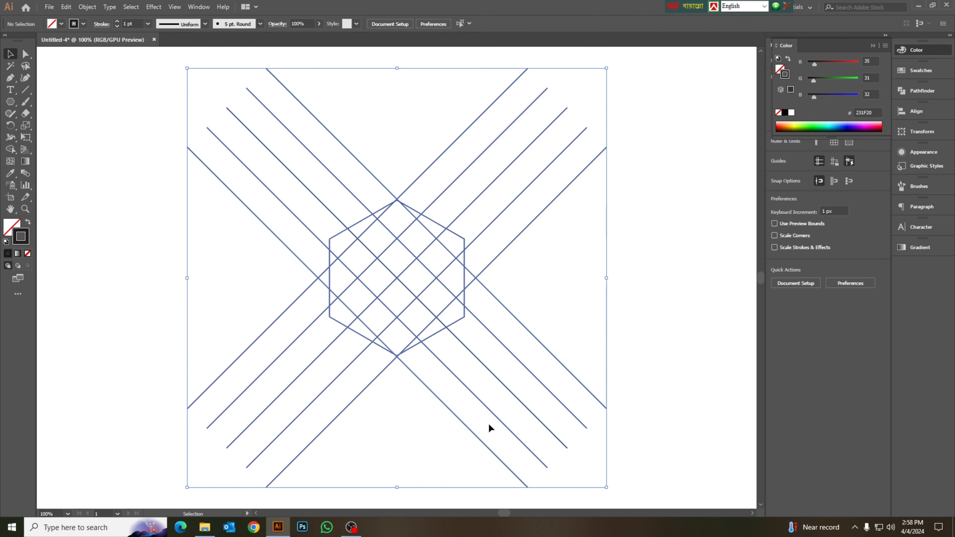
{"action": "left_click", "coordinate": [26, 209]}
{"action": "left_click", "coordinate": [394, 278]}
{"action": "left_click", "coordinate": [398, 280]}
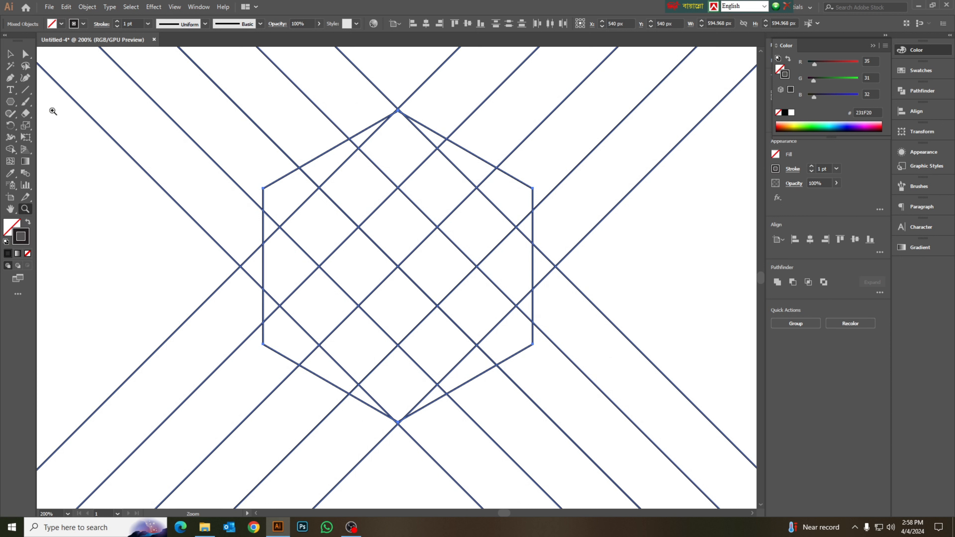
{"action": "left_click", "coordinate": [10, 53]}
{"action": "left_click", "coordinate": [10, 149]}
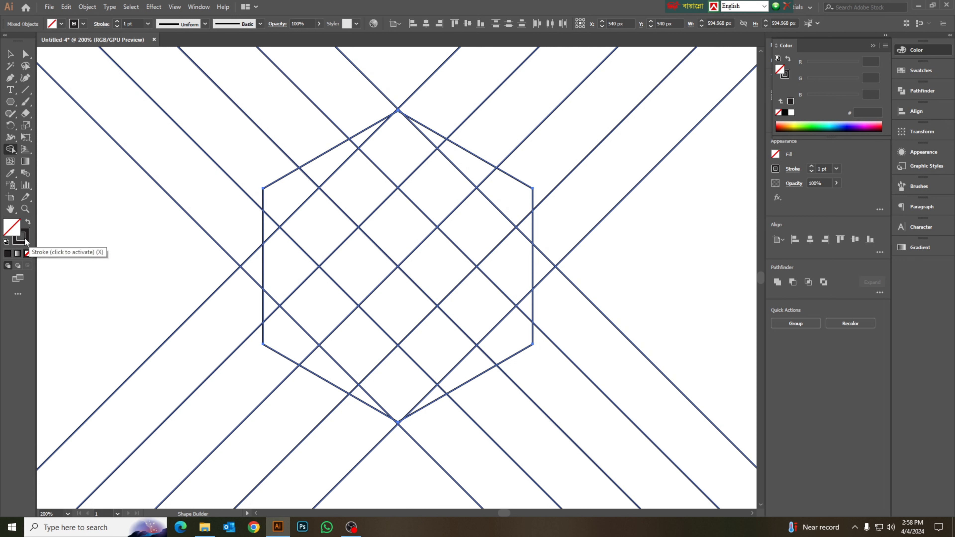
{"action": "left_click", "coordinate": [28, 222]}
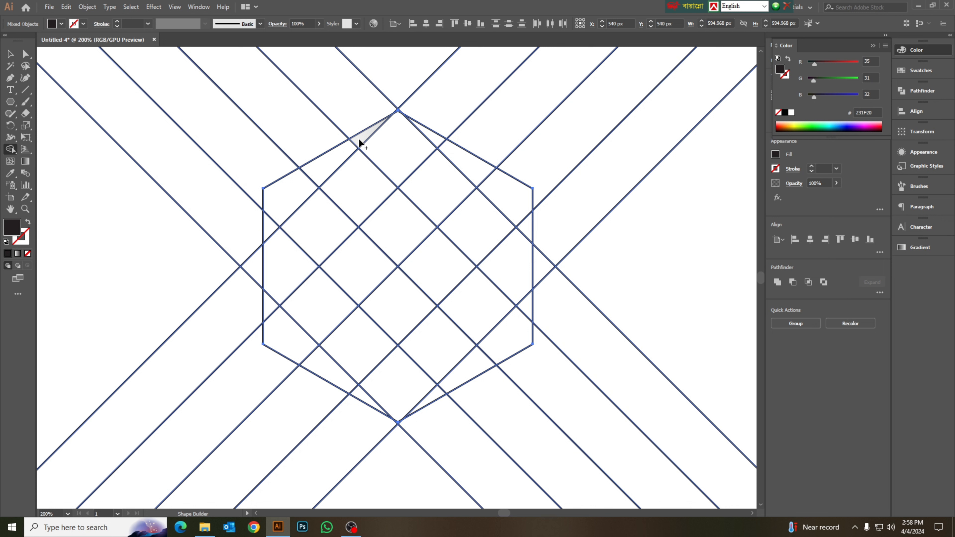
{"action": "left_click_drag", "start_coordinate": [359, 142], "coordinate": [350, 148]}
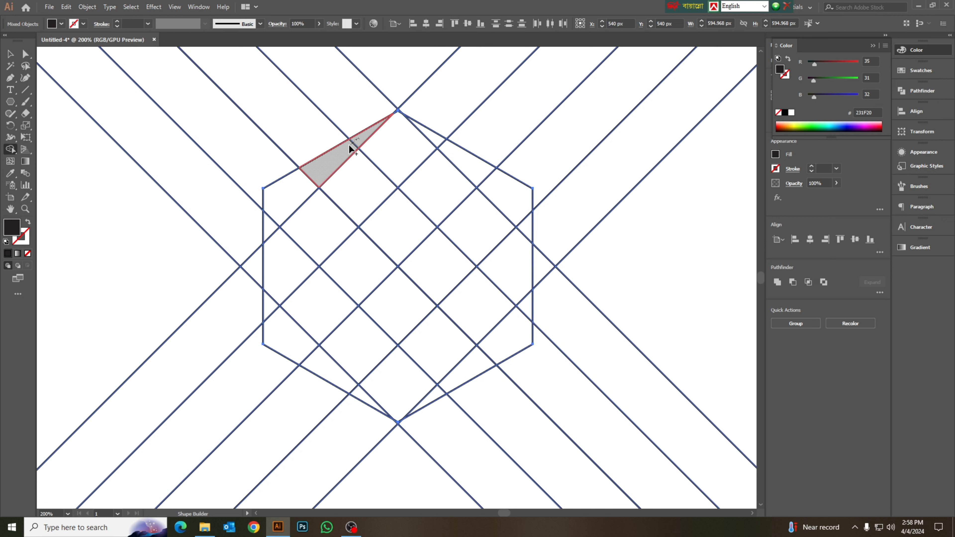
{"action": "mouse_move", "coordinate": [314, 177]}
{"action": "left_mouse_down"}
{"action": "mouse_move", "coordinate": [272, 226]}
{"action": "mouse_move", "coordinate": [284, 258]}
{"action": "mouse_move", "coordinate": [373, 353]}
{"action": "left_mouse_up"}
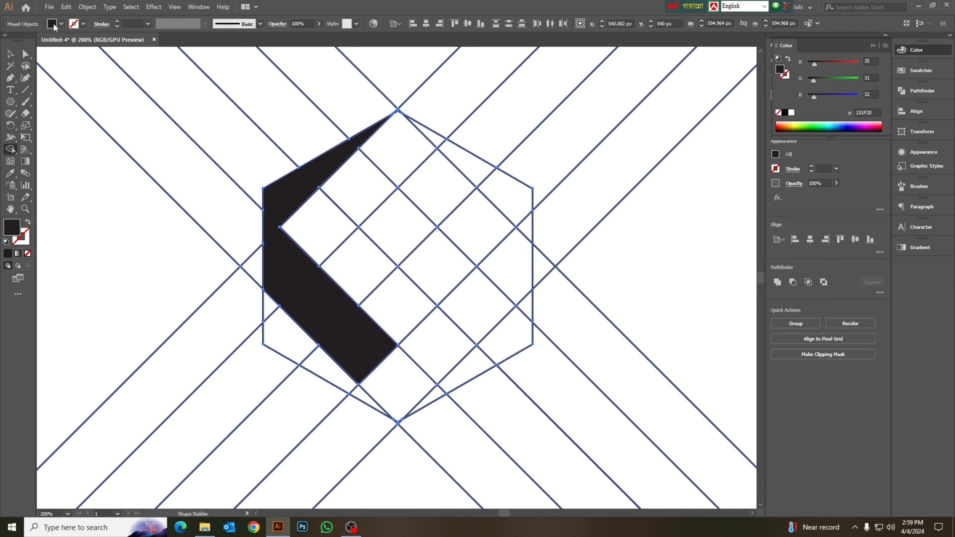
Merge the lower-left edge regions and the diagonal strip rising to the right into a red band
{"action": "left_click", "coordinate": [62, 24]}
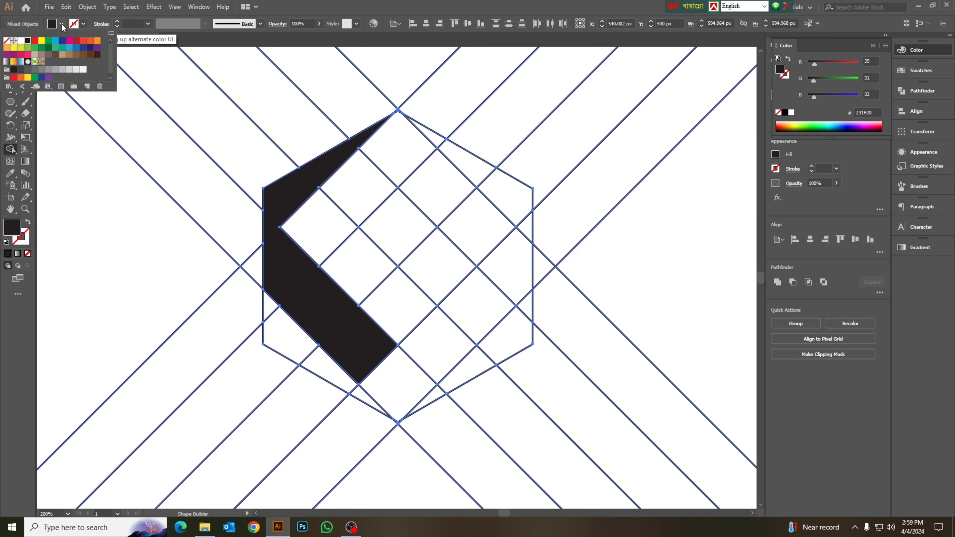
{"action": "left_click", "coordinate": [38, 44]}
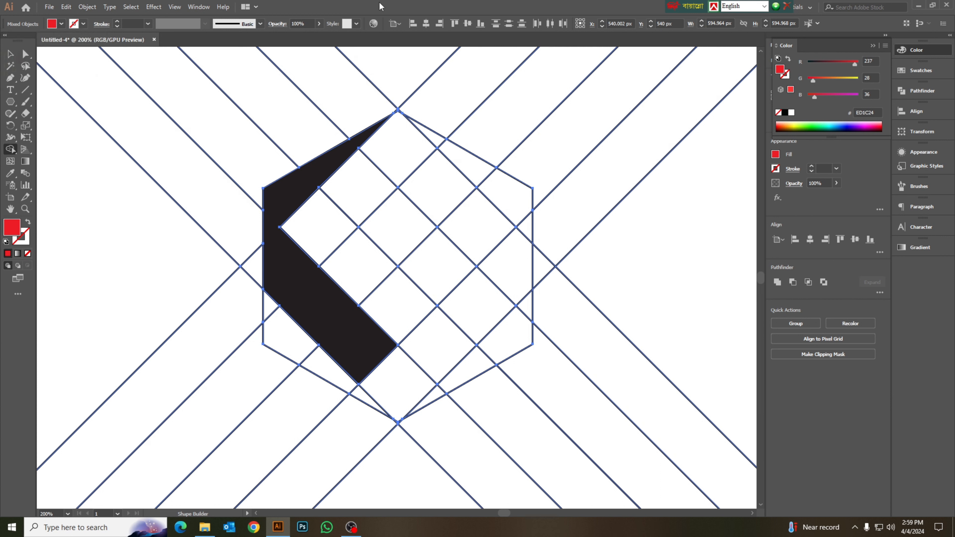
{"action": "mouse_move", "coordinate": [268, 303]}
{"action": "left_mouse_down"}
{"action": "mouse_move", "coordinate": [299, 347]}
{"action": "mouse_move", "coordinate": [365, 397]}
{"action": "mouse_move", "coordinate": [412, 383]}
{"action": "mouse_move", "coordinate": [471, 325]}
{"action": "left_mouse_up"}
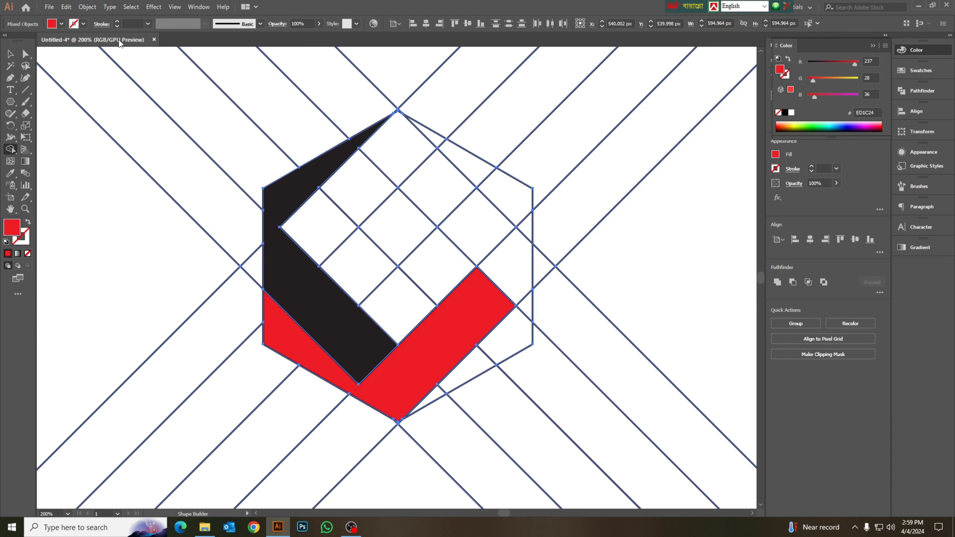
Merge the lower-right edge regions and the adjoining diagonal strip rising to the upper left into a yellow band
{"action": "left_click", "coordinate": [61, 24]}
{"action": "left_click", "coordinate": [42, 41]}
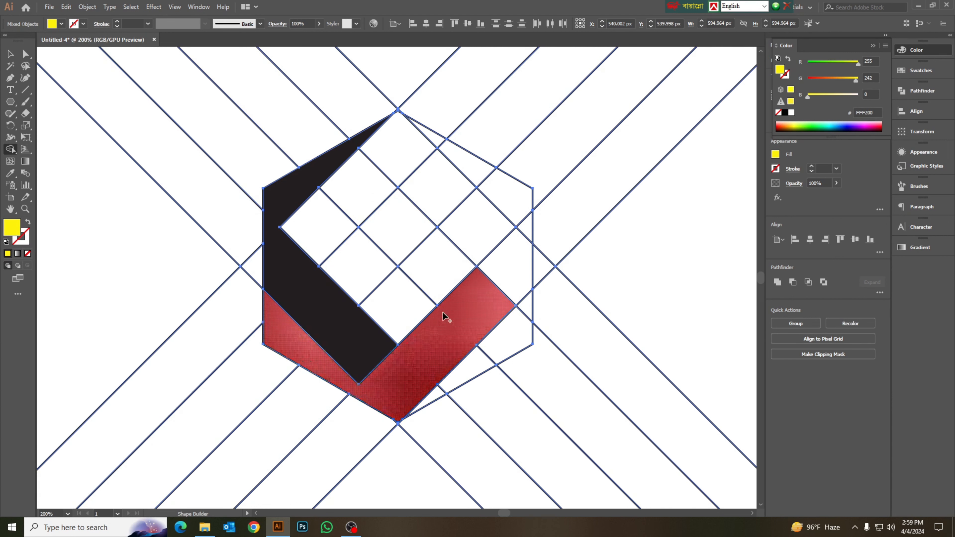
{"action": "mouse_move", "coordinate": [475, 357]}
{"action": "left_mouse_down"}
{"action": "mouse_move", "coordinate": [522, 341]}
{"action": "mouse_move", "coordinate": [476, 230]}
{"action": "mouse_move", "coordinate": [432, 177]}
{"action": "mouse_move", "coordinate": [313, 228]}
{"action": "left_mouse_up"}
Merge the remaining upper-right edge regions and the diagonal strip descending to the left into a green band
{"action": "left_click", "coordinate": [61, 24]}
{"action": "left_click", "coordinate": [49, 41]}
{"action": "key", "text": "ctrl+="}
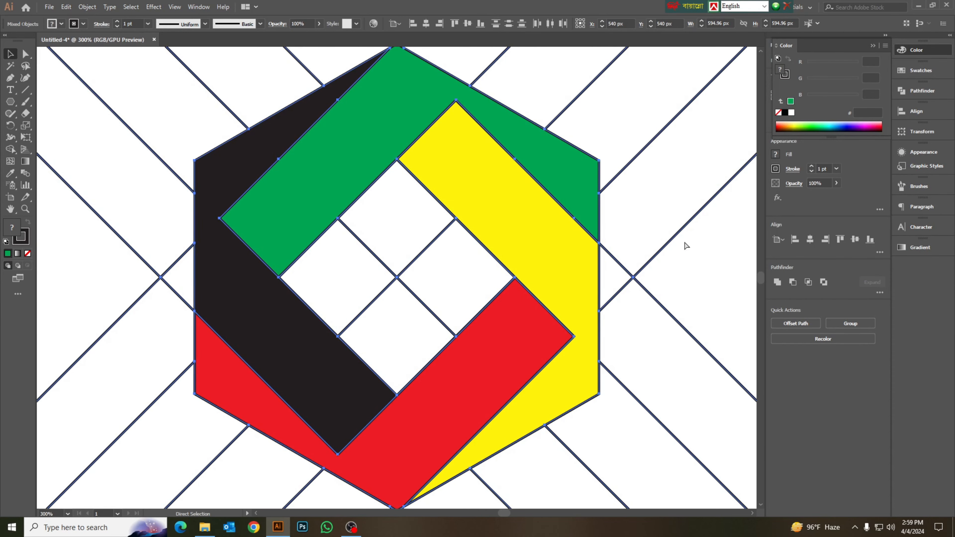
Select the black, green, yellow and red bands together and cut them out of the line construction
{"action": "left_click", "coordinate": [683, 240]}
{"action": "key", "text": "ctrl+minus"}
{"action": "key", "text": "v"}
{"action": "left_click", "coordinate": [290, 207]}
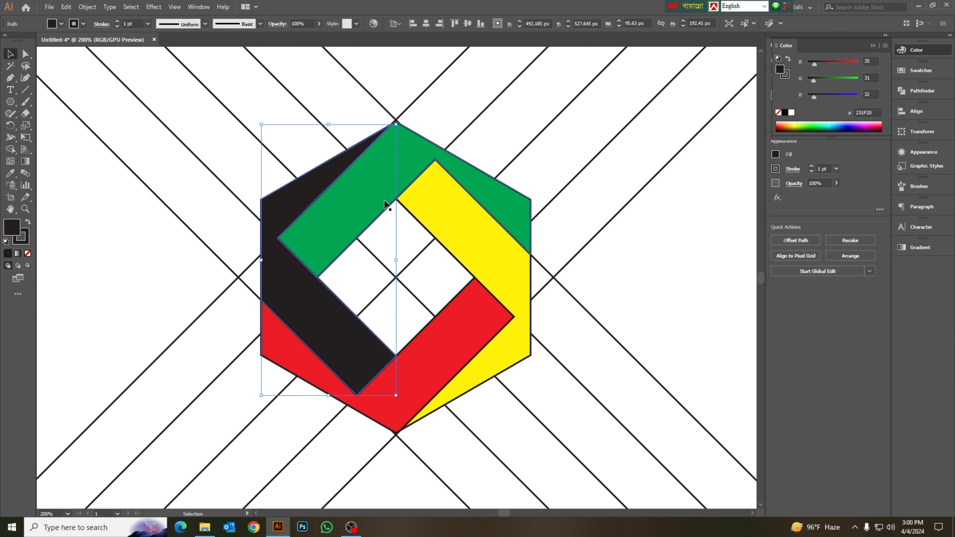
{"action": "left_click", "coordinate": [414, 164], "text": "shift"}
{"action": "left_click", "coordinate": [445, 335], "text": "shift"}
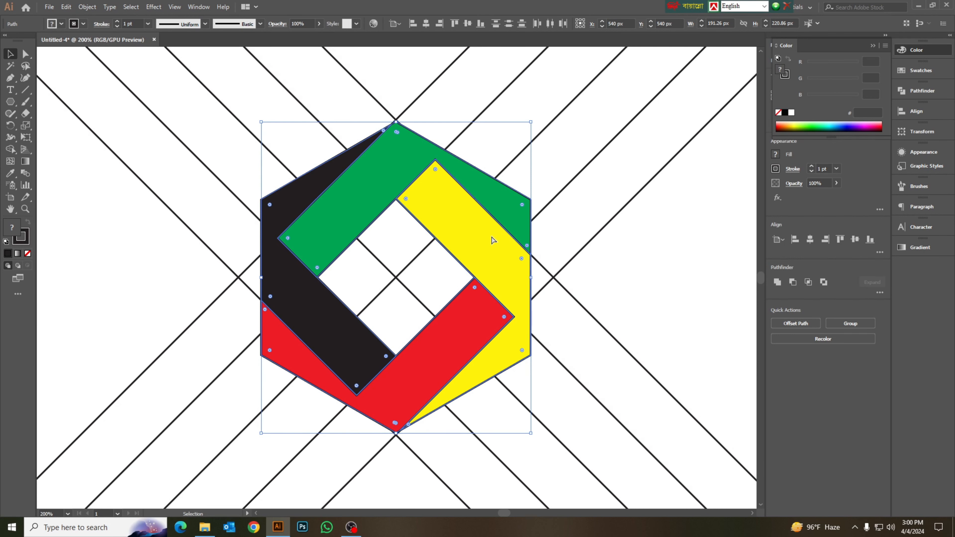
{"action": "key", "text": "a"}
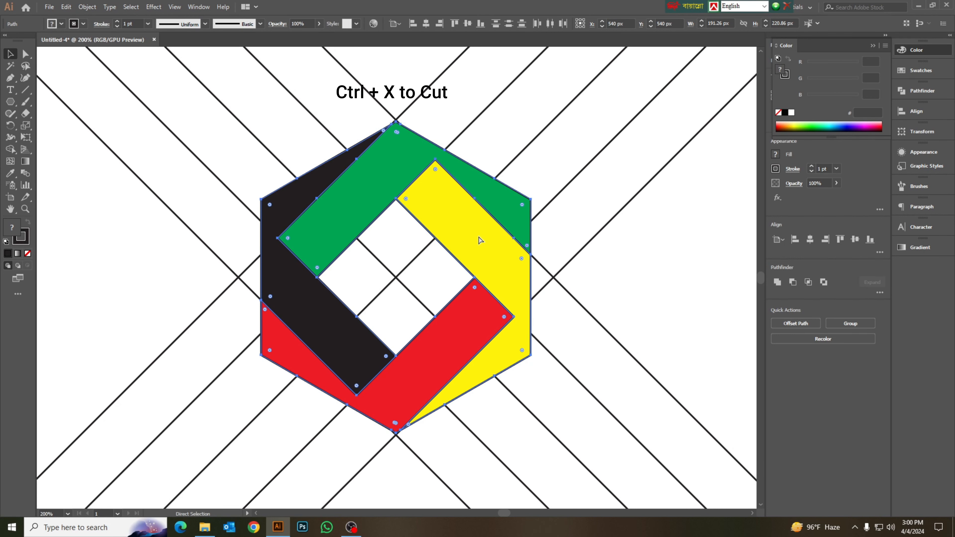
{"action": "key", "text": "ctrl+x"}
Delete all leftover construction lines and paste the four coloured bands back onto the artboard
{"action": "key", "text": "ctrl+minus"}
{"action": "key", "text": "ctrl+minus"}
{"action": "key", "text": "ctrl+minus"}
{"action": "key", "text": "ctrl+minus"}
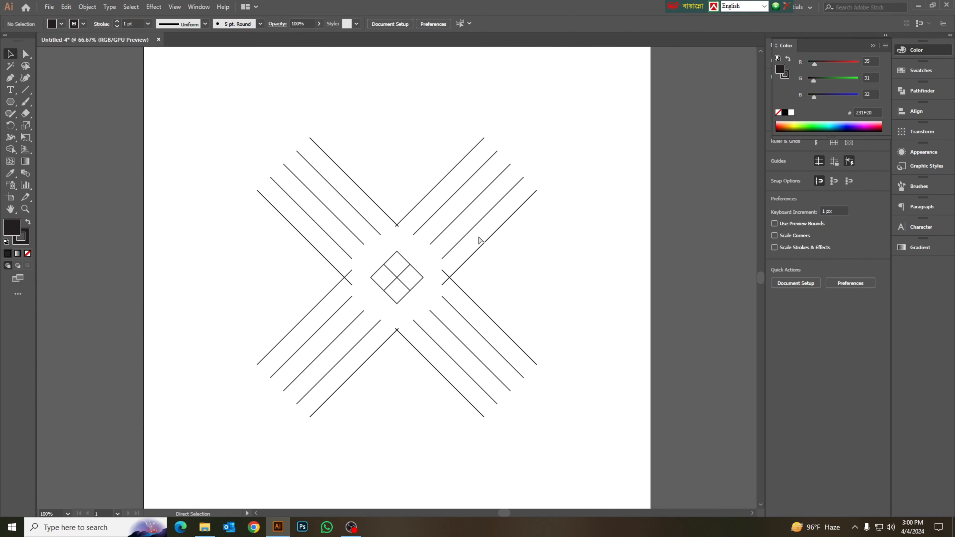
{"action": "left_click_drag", "start_coordinate": [279, 141], "coordinate": [496, 379]}
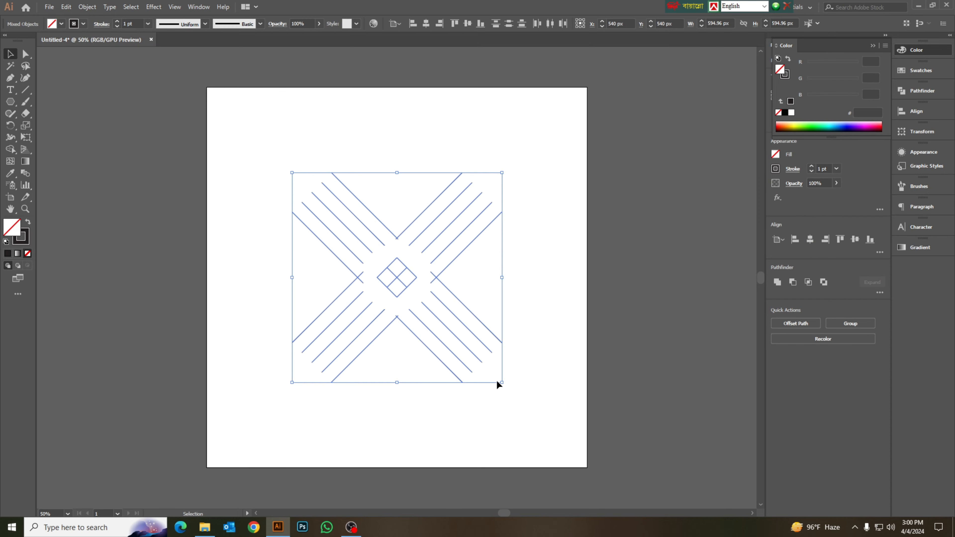
{"action": "key", "text": "Delete"}
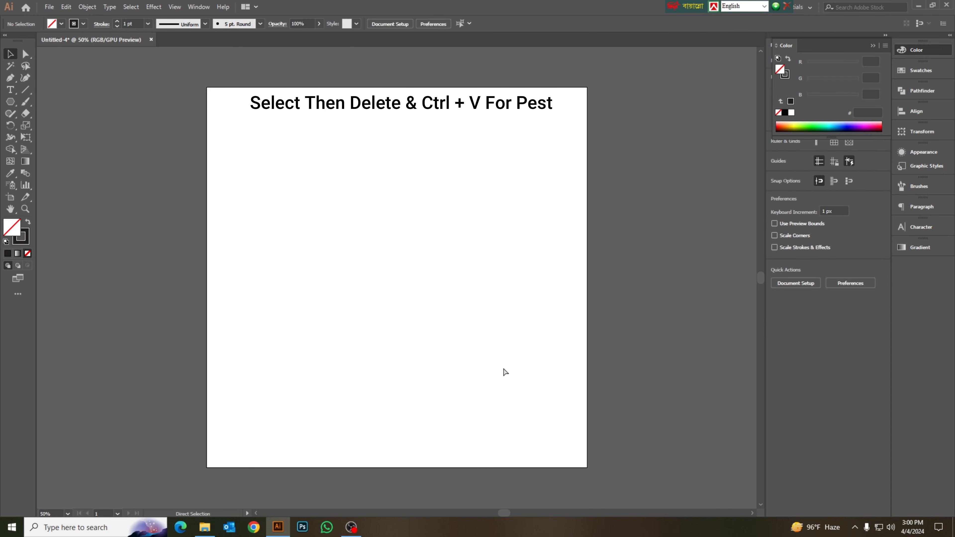
{"action": "key", "text": "ctrl+v"}
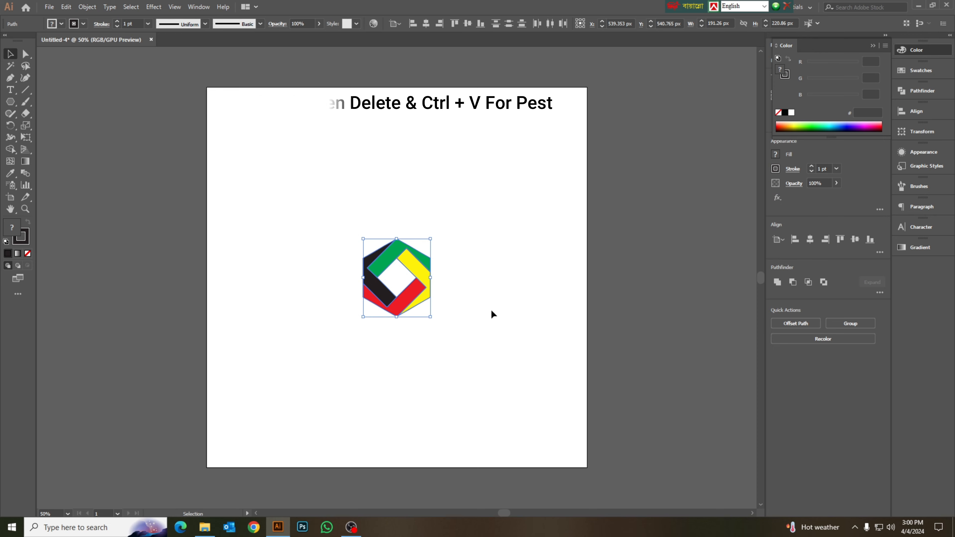
Enlarge the pasted hexagon mark proportionally to about 288 px wide and deselect it
{"action": "left_click_drag", "start_coordinate": [430, 316], "coordinate": [465, 371]}
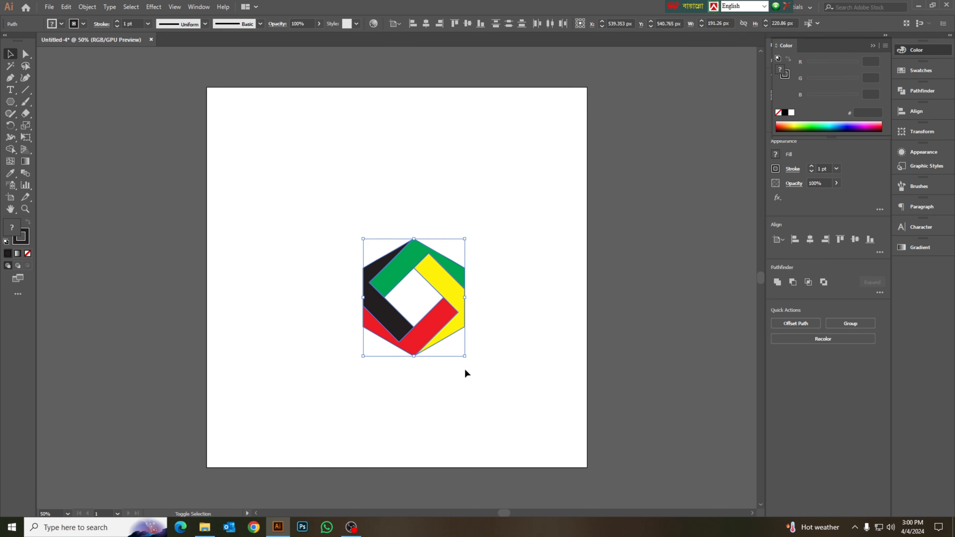
{"action": "key", "text": "a"}
{"action": "left_click_drag", "start_coordinate": [283, 170], "coordinate": [501, 356]}
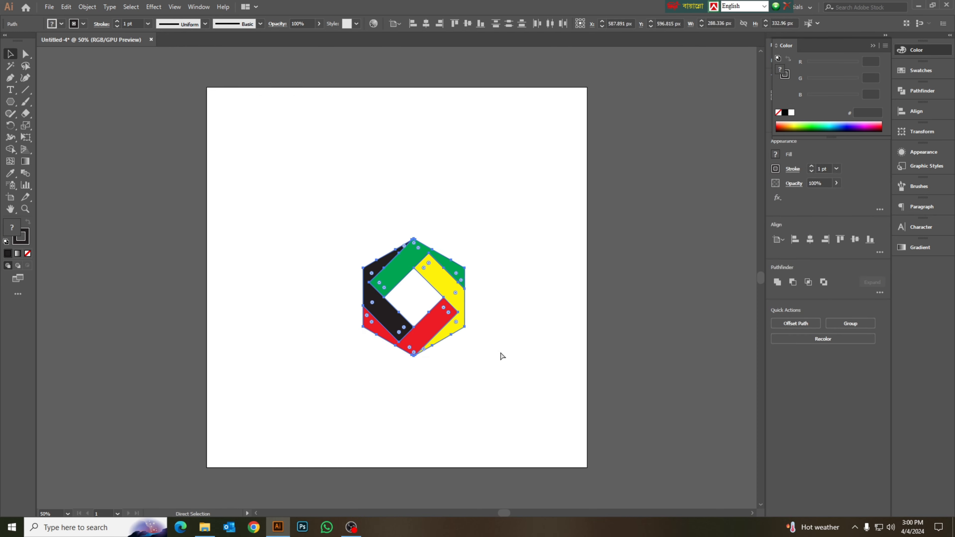
{"action": "key", "text": "ctrl+plus"}
{"action": "key", "text": "ctrl+plus"}
{"action": "key", "text": "v"}
{"action": "left_click", "coordinate": [489, 175]}
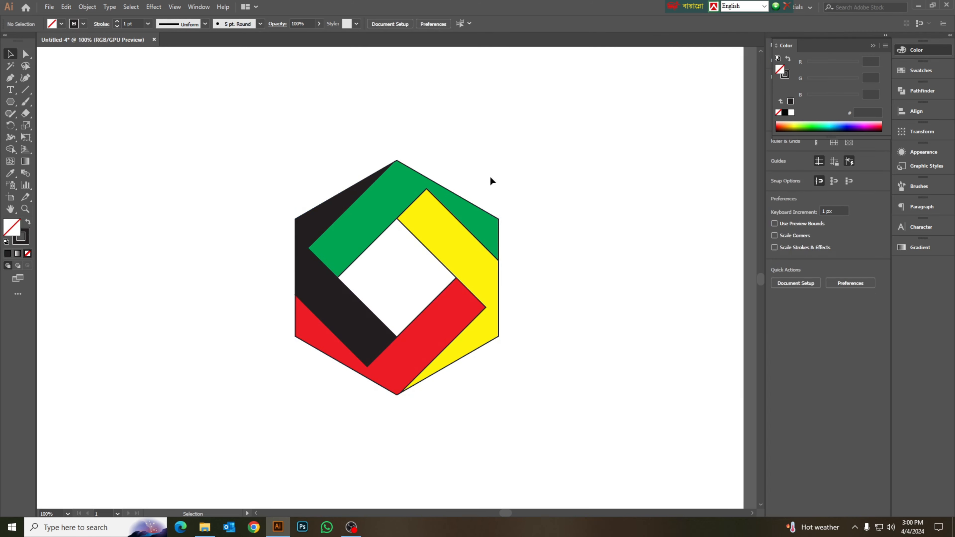
Round the outer corner at the inner end of each of the four bands to a radius of about 47 px
{"action": "left_click_drag", "start_coordinate": [299, 116], "coordinate": [518, 372]}
{"action": "left_click", "coordinate": [525, 217]}
{"action": "left_click_drag", "start_coordinate": [291, 115], "coordinate": [491, 330]}
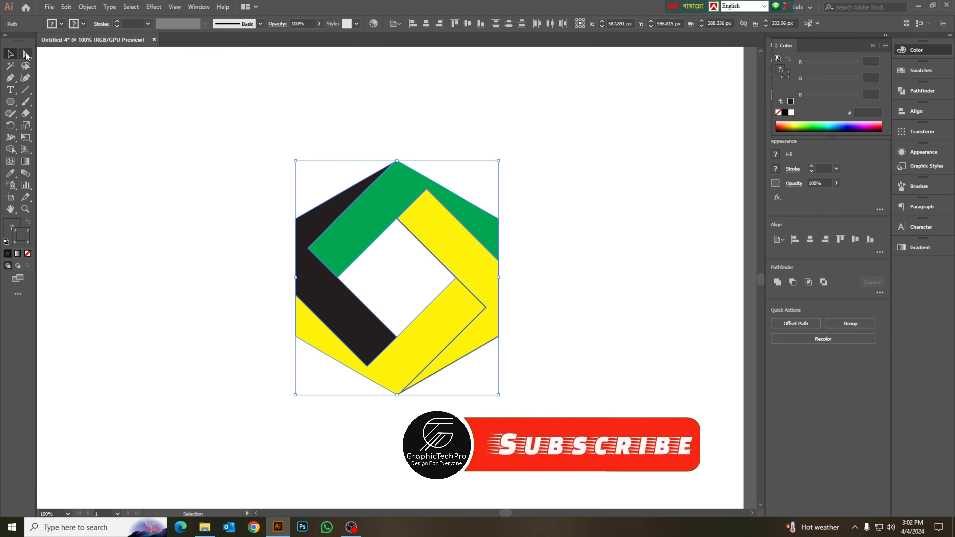
{"action": "key", "text": "a"}
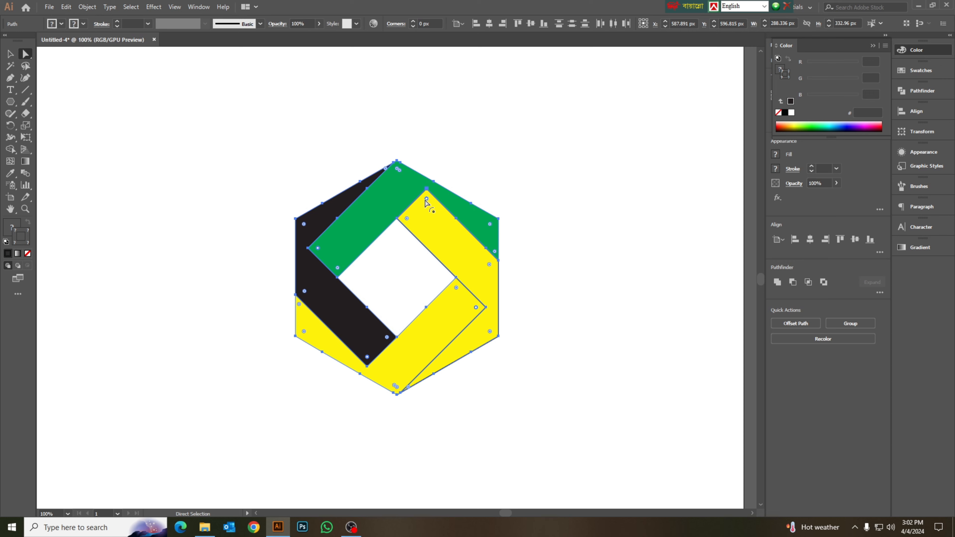
{"action": "left_click_drag", "start_coordinate": [425, 202], "coordinate": [418, 236]}
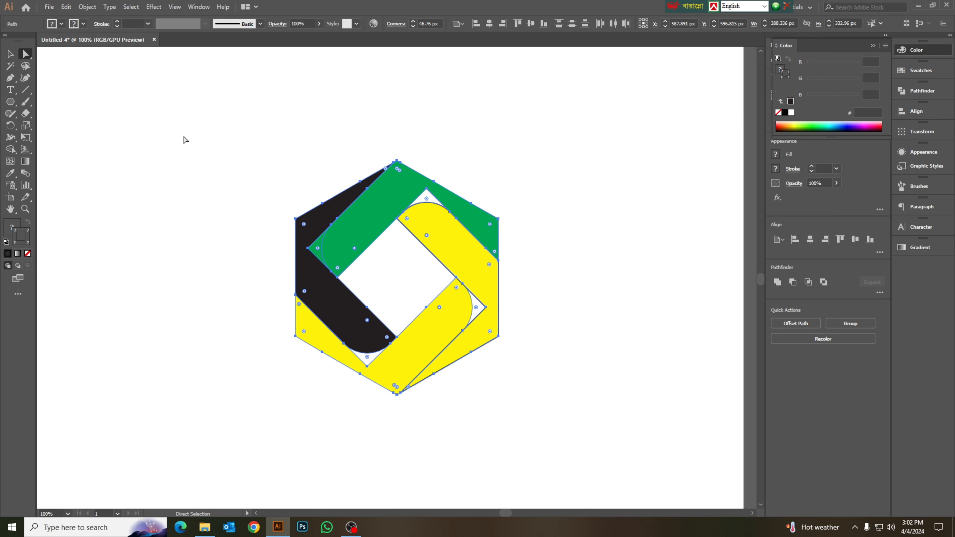
{"action": "key", "text": "v"}
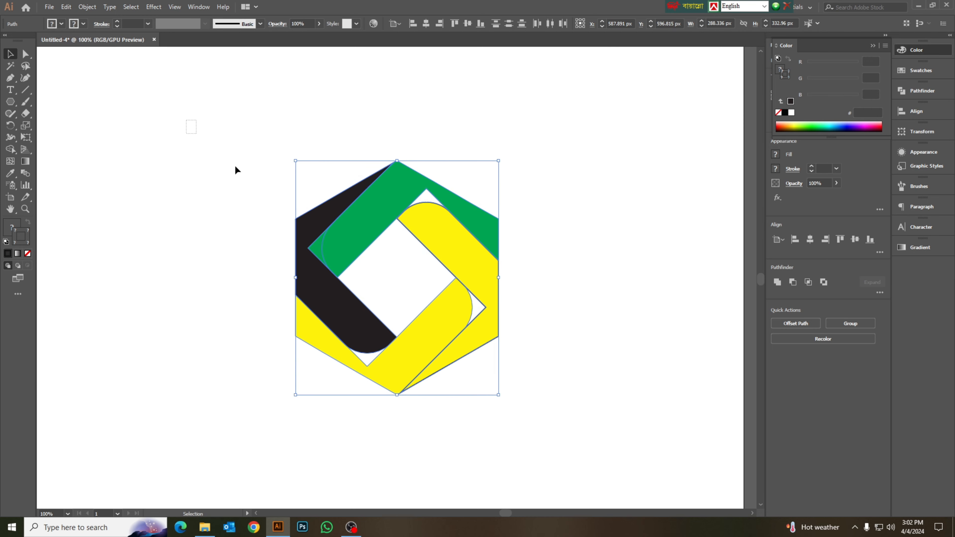
Merge the gaps left by the rounded band ends into their neighbouring bands with Shape Builder, using the yellow fill
{"action": "key", "text": "shift+m"}
{"action": "left_click", "coordinate": [310, 250]}
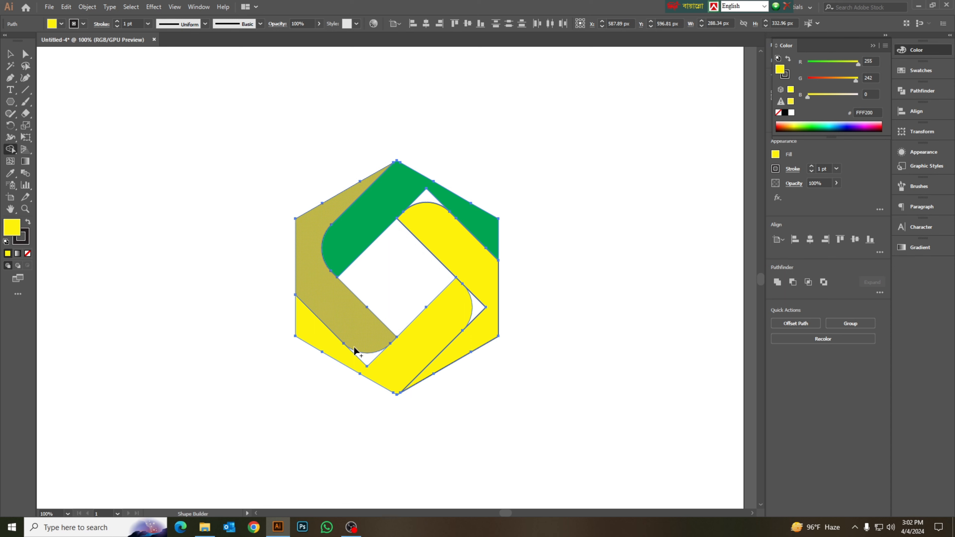
{"action": "left_click", "coordinate": [371, 362]}
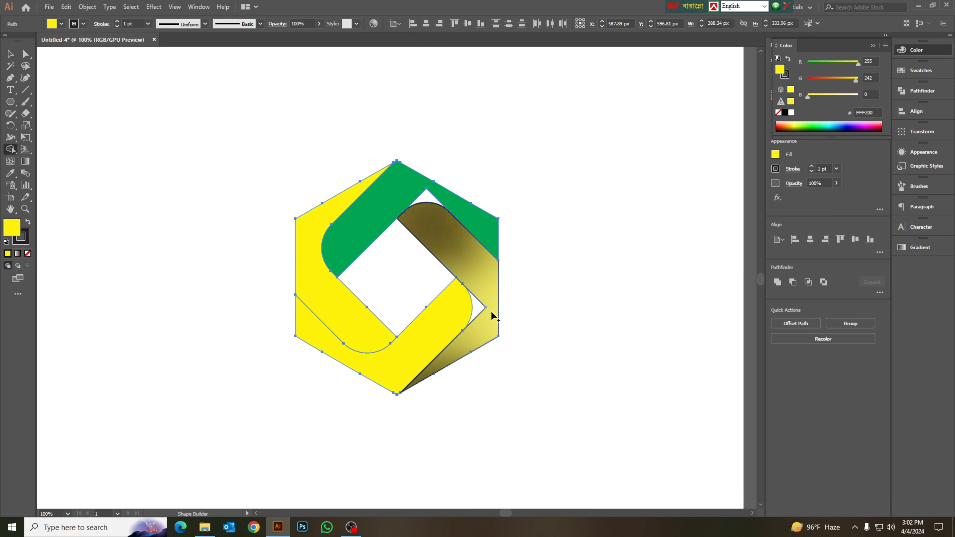
{"action": "left_click", "coordinate": [451, 230]}
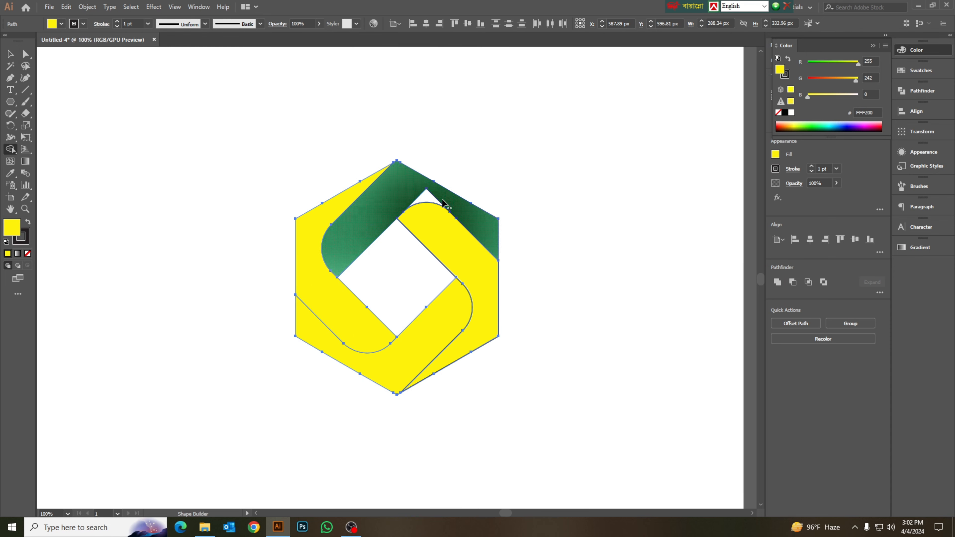
{"action": "left_click", "coordinate": [440, 201]}
{"action": "left_click", "coordinate": [11, 56]}
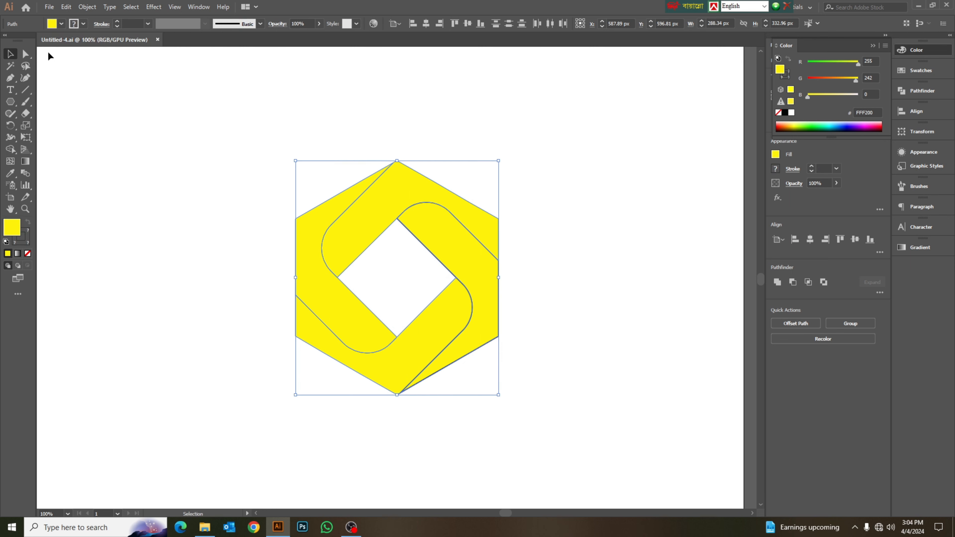
Round the four side corners of the hexagon mark slightly and remove the stroke from all bands
{"action": "key", "text": "a"}
{"action": "left_click_drag", "start_coordinate": [264, 121], "coordinate": [583, 460]}
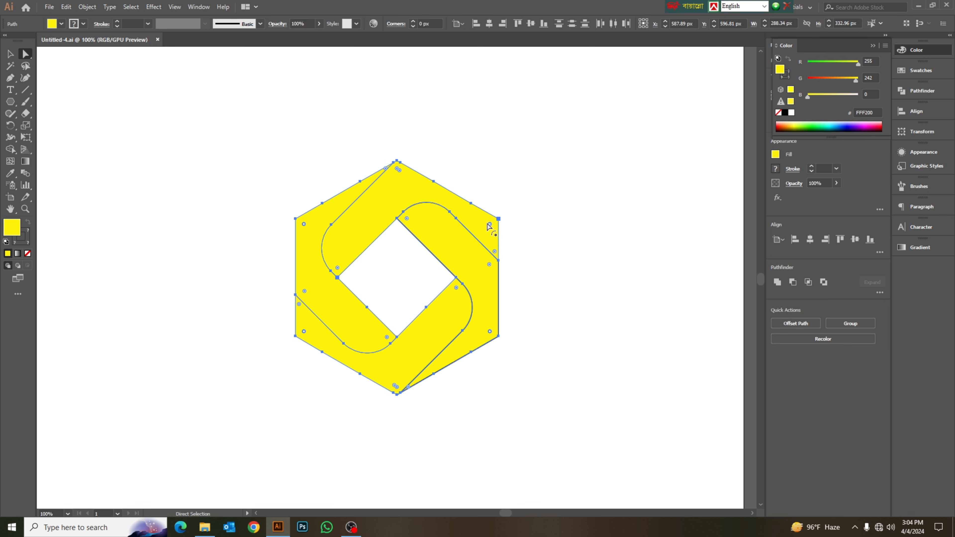
{"action": "left_click_drag", "start_coordinate": [490, 225], "coordinate": [473, 236]}
{"action": "key", "text": "v"}
{"action": "key", "text": "x"}
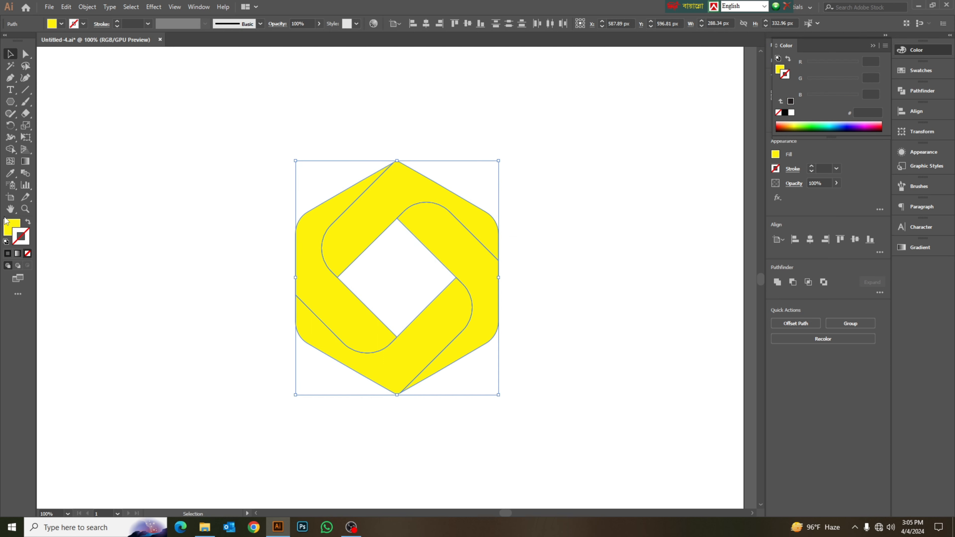
{"action": "left_click", "coordinate": [25, 161]}
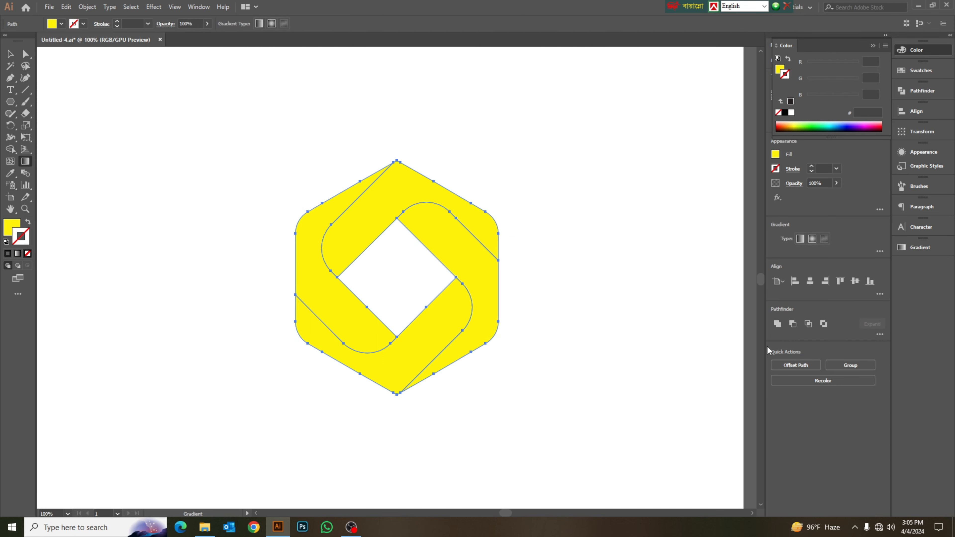
{"action": "left_click", "coordinate": [914, 249]}
{"action": "left_click", "coordinate": [780, 259]}
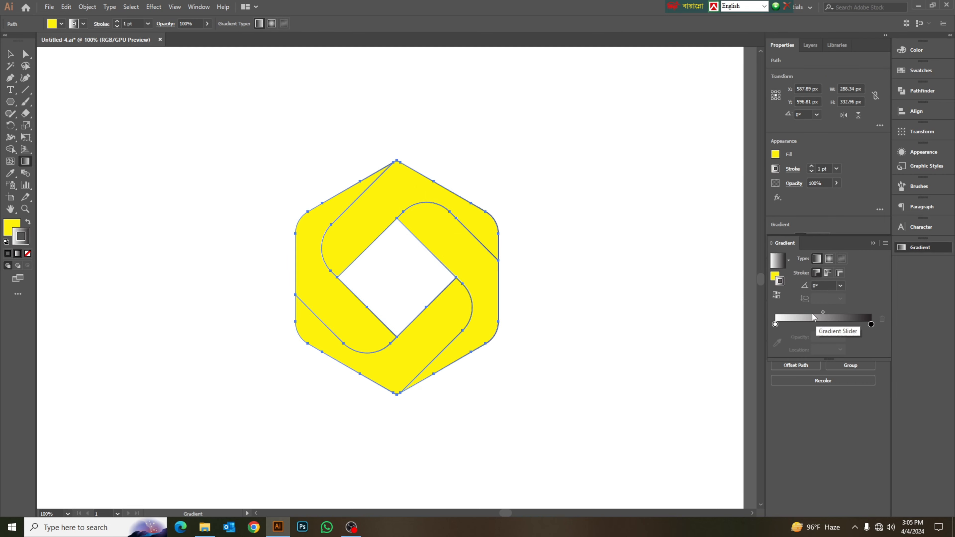
{"action": "key", "text": "ctrl+z"}
{"action": "key", "text": "v"}
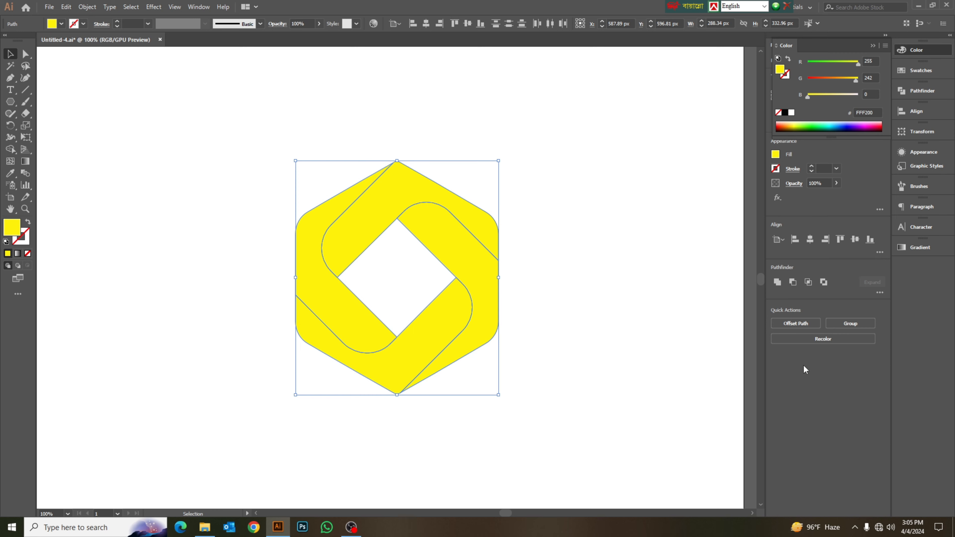
Fill all four bands of the hexagon mark with the default white-to-black linear gradient and deselect them
{"action": "left_click", "coordinate": [922, 247]}
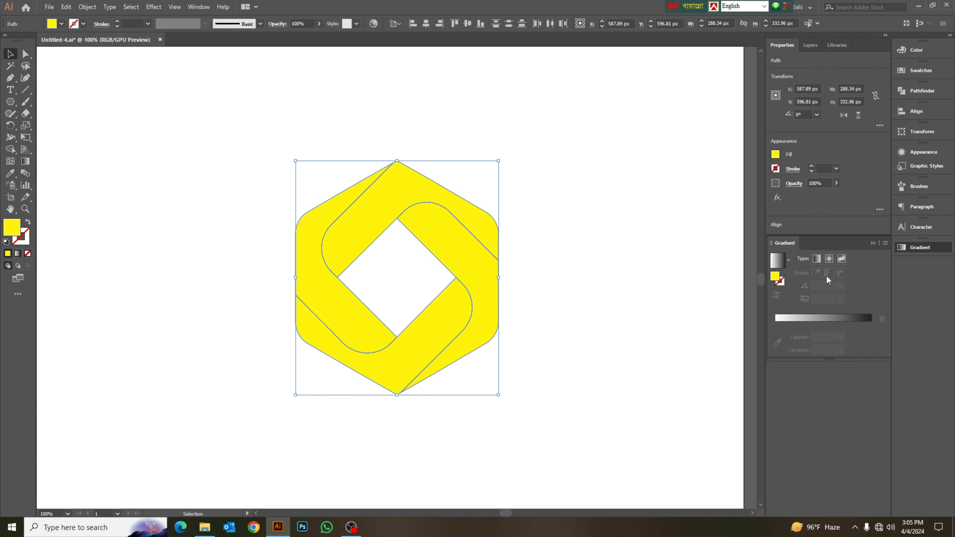
{"action": "left_click", "coordinate": [775, 266]}
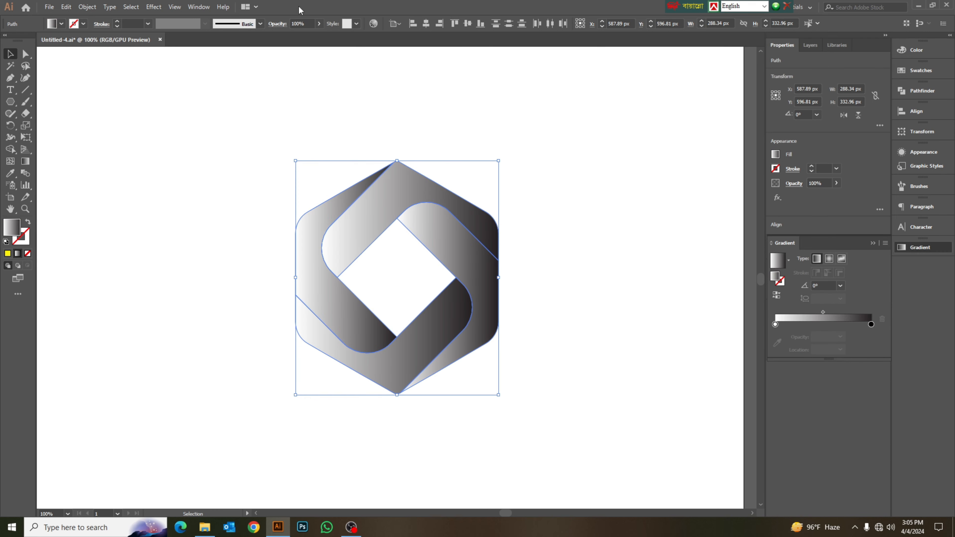
{"action": "left_click", "coordinate": [443, 134]}
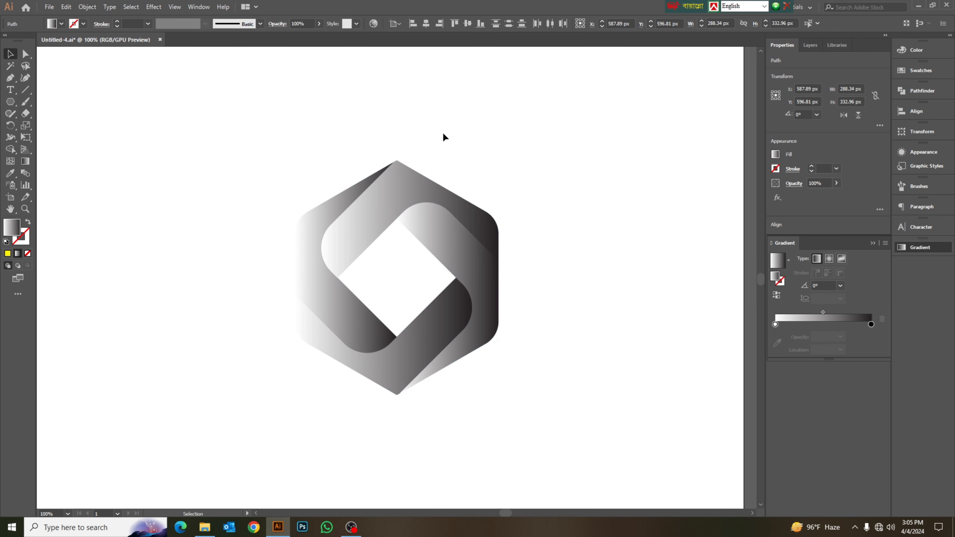
{"action": "left_click_drag", "start_coordinate": [275, 116], "coordinate": [586, 345]}
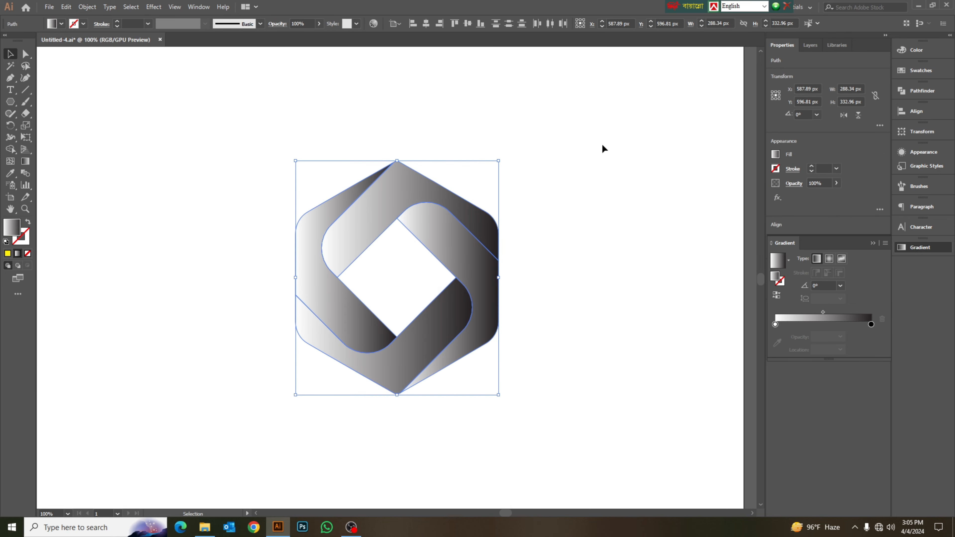
{"action": "left_click", "coordinate": [545, 166]}
Add a light blue colour stop slightly past the middle of the top band's gradient
{"action": "left_click", "coordinate": [412, 191]}
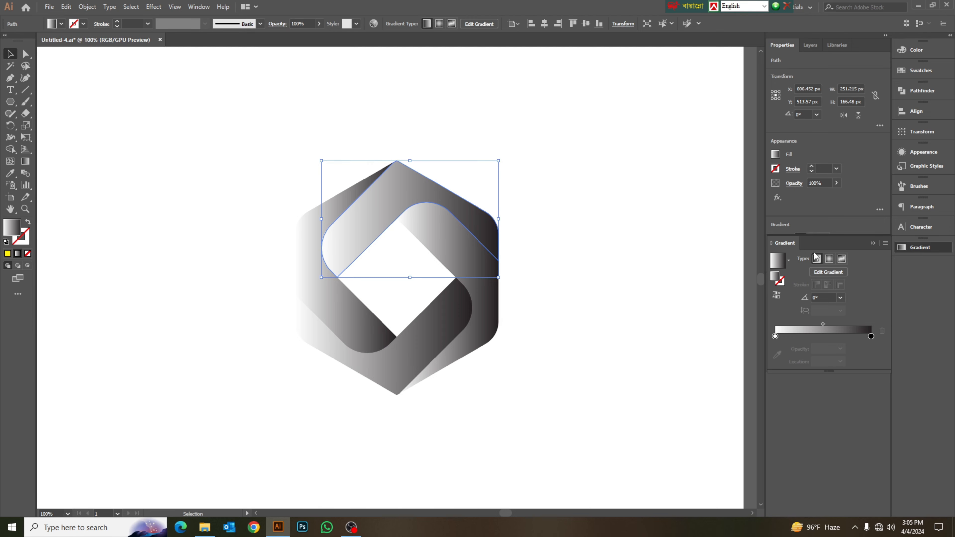
{"action": "left_click", "coordinate": [819, 336]}
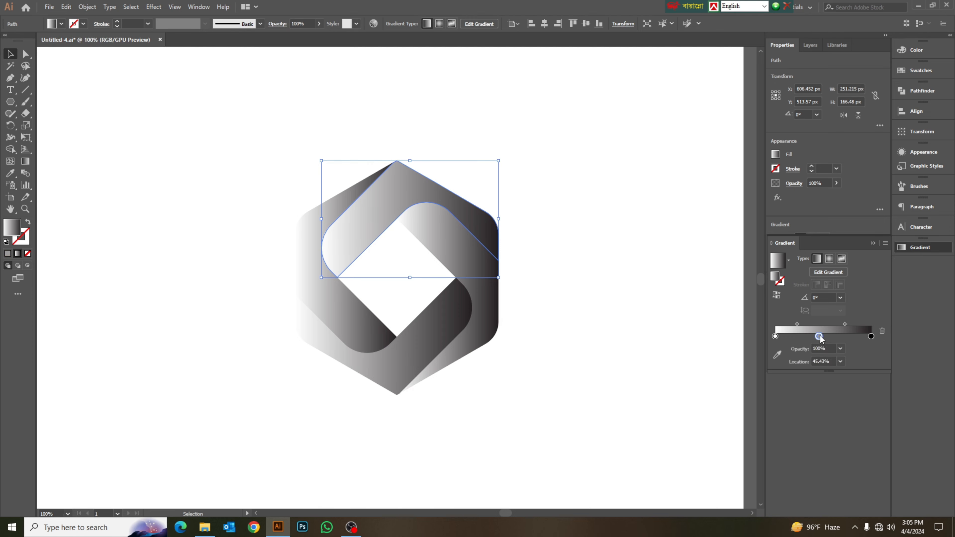
{"action": "left_click_drag", "start_coordinate": [819, 336], "coordinate": [829, 337]}
{"action": "double_click", "coordinate": [828, 337]}
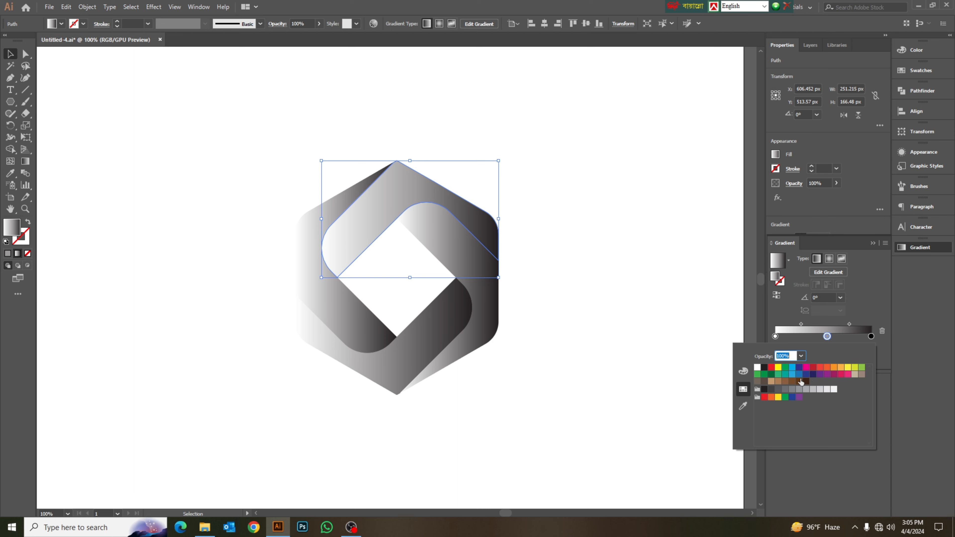
{"action": "left_click", "coordinate": [791, 370]}
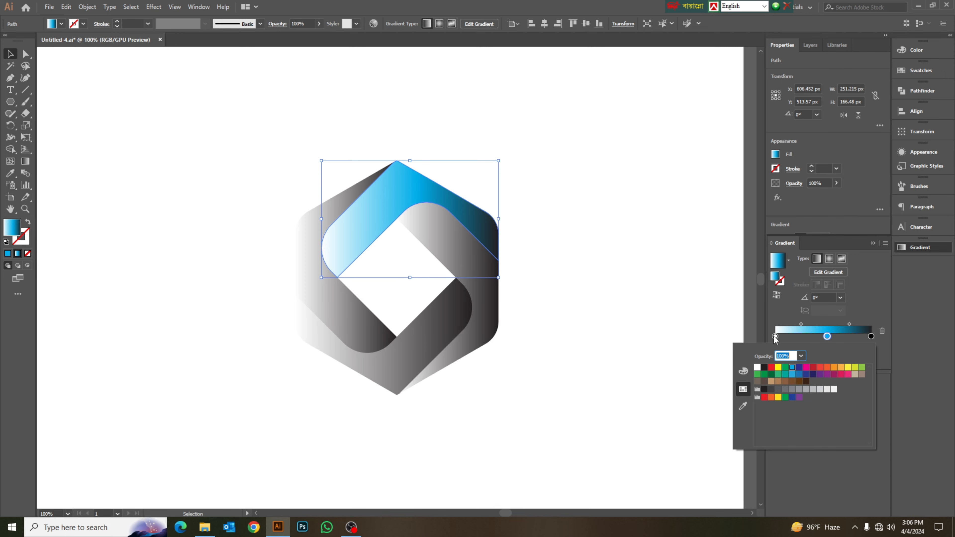
Set the starting colour stop of the top band's gradient to black, keeping the dark end stop
{"action": "left_click", "coordinate": [774, 336]}
{"action": "left_click", "coordinate": [764, 368]}
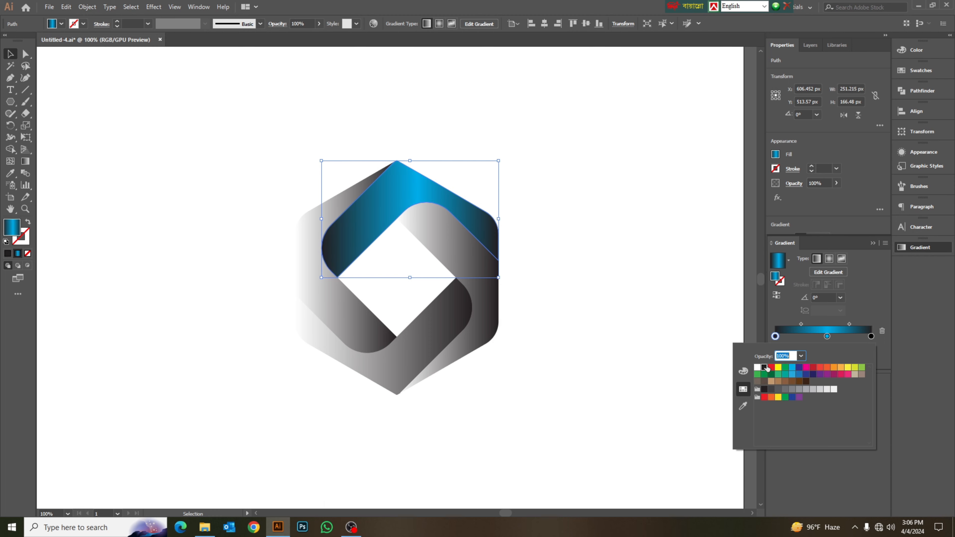
{"action": "double_click", "coordinate": [870, 336]}
{"action": "left_click", "coordinate": [869, 309]}
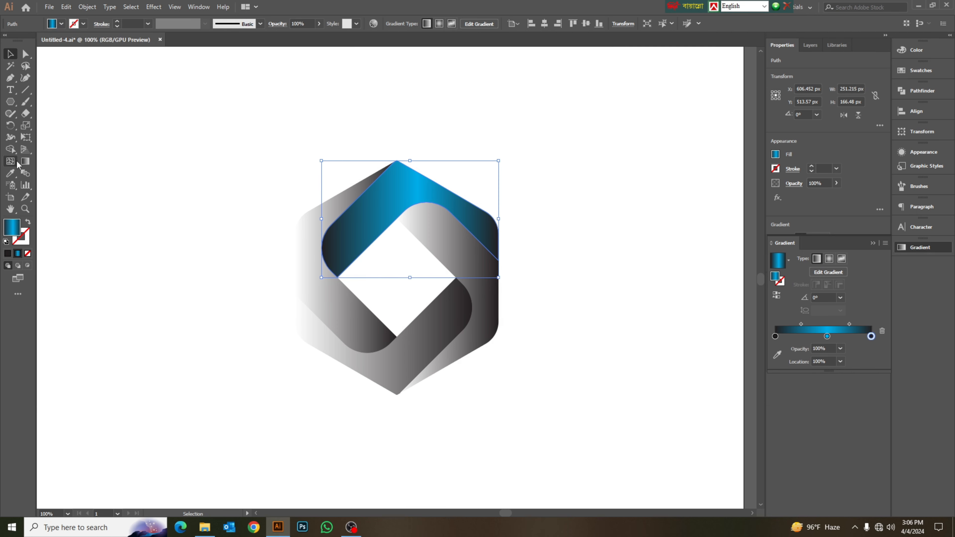
Redraw the top band's gradient diagonally from beyond its upper right to its lower left, at about -157°, and deselect the band
{"action": "left_click", "coordinate": [25, 162]}
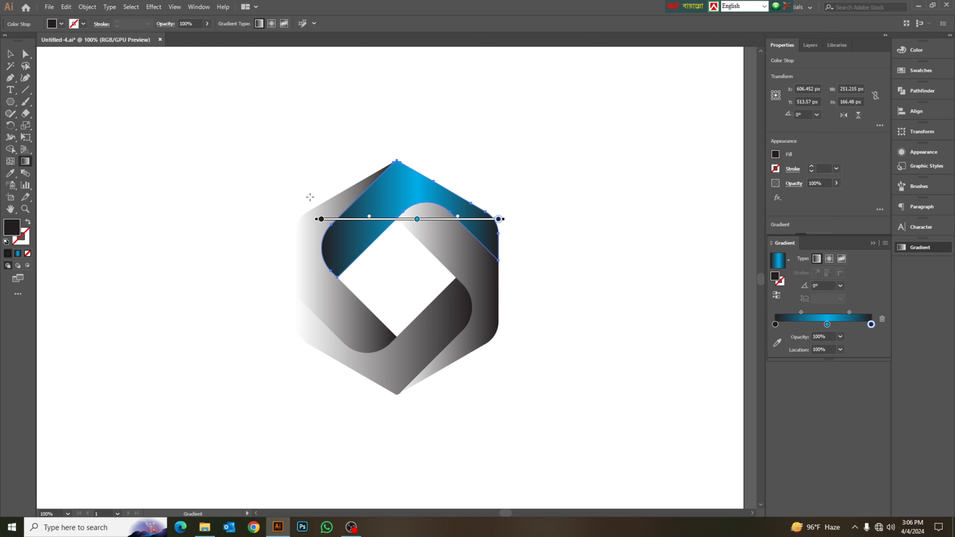
{"action": "mouse_move", "coordinate": [293, 171]}
{"action": "left_mouse_down"}
{"action": "mouse_move", "coordinate": [582, 257]}
{"action": "mouse_move", "coordinate": [582, 242]}
{"action": "mouse_move", "coordinate": [607, 250]}
{"action": "left_mouse_up"}
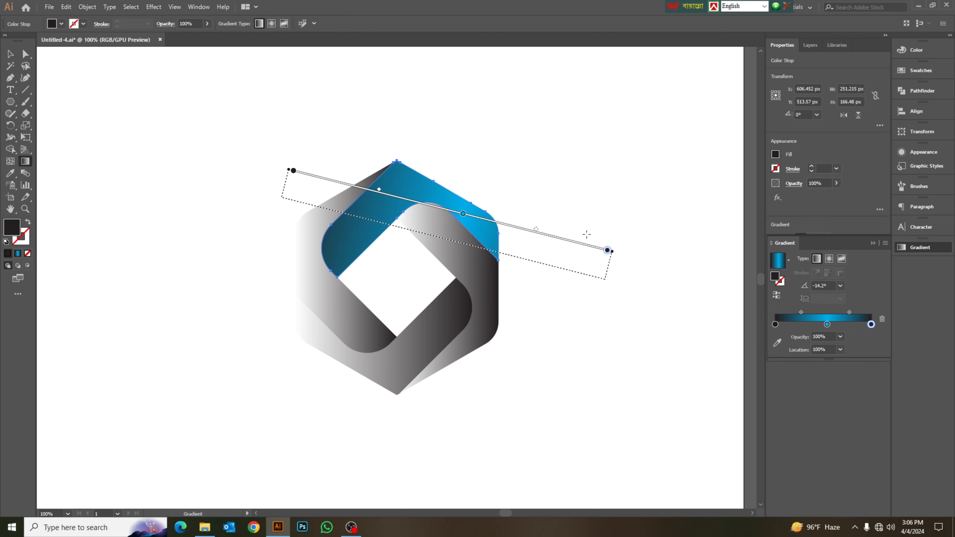
{"action": "mouse_move", "coordinate": [531, 140]}
{"action": "left_mouse_down"}
{"action": "mouse_move", "coordinate": [206, 266]}
{"action": "mouse_move", "coordinate": [221, 262]}
{"action": "mouse_move", "coordinate": [173, 301]}
{"action": "mouse_move", "coordinate": [200, 275]}
{"action": "mouse_move", "coordinate": [192, 281]}
{"action": "left_mouse_up"}
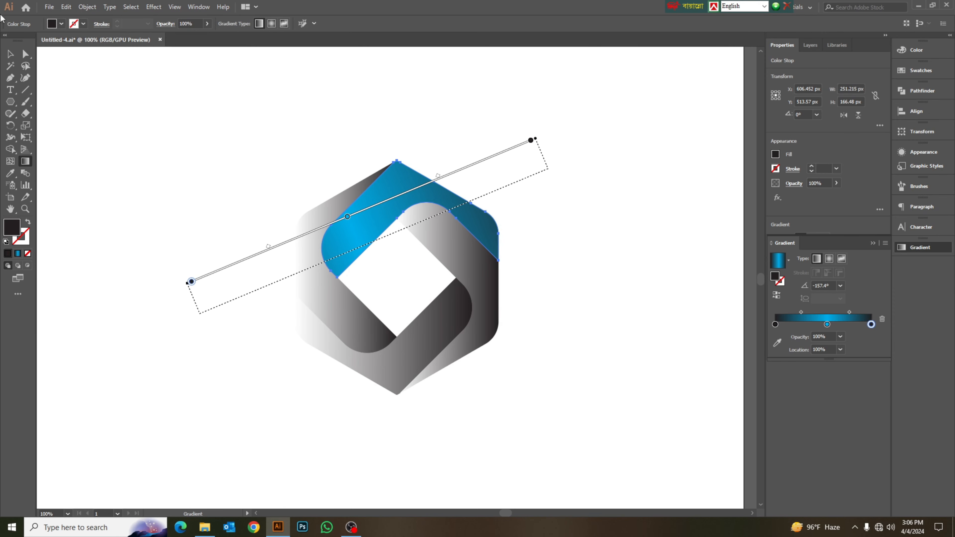
{"action": "left_click", "coordinate": [10, 54]}
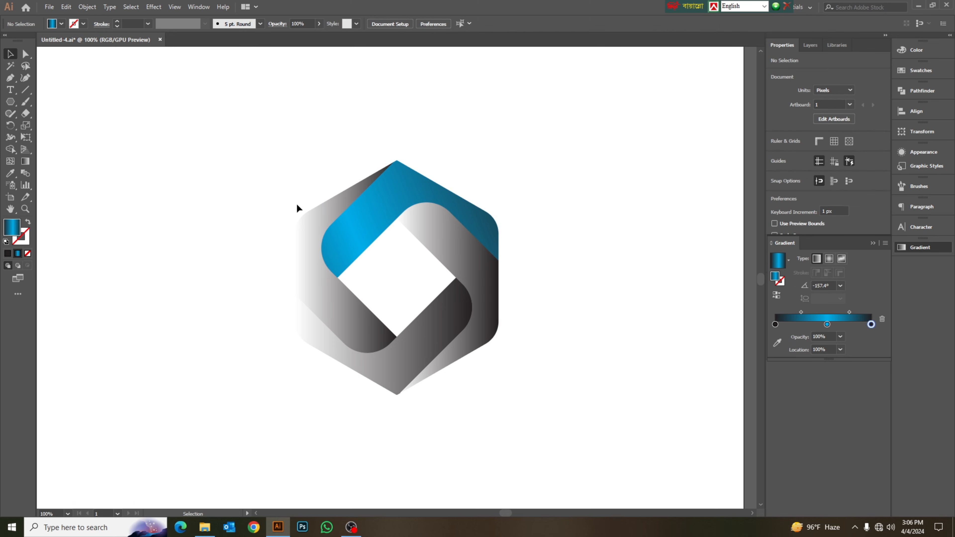
Copy the black-blue-black gradient onto the left band and the bottom band with the Eyedropper
{"action": "left_click", "coordinate": [309, 252]}
{"action": "left_click", "coordinate": [11, 173]}
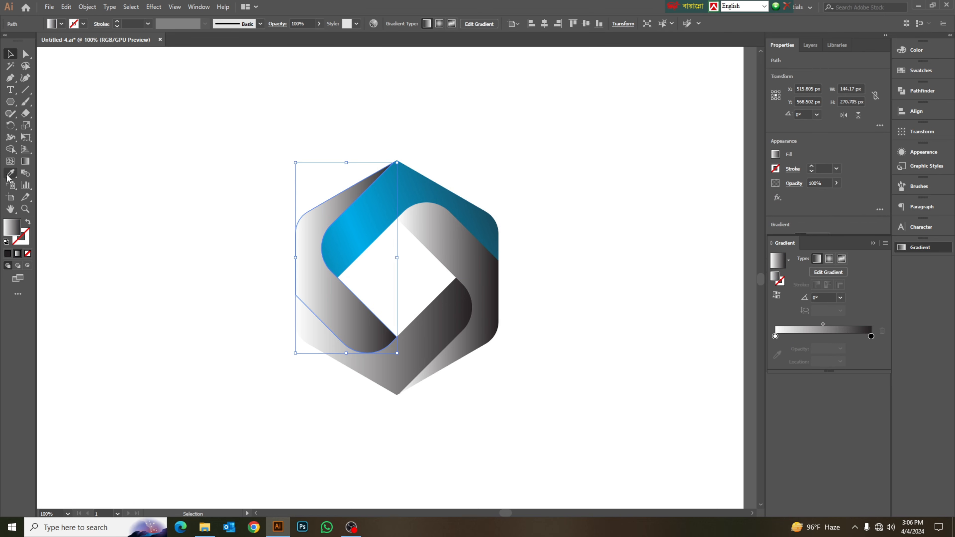
{"action": "left_click", "coordinate": [394, 205]}
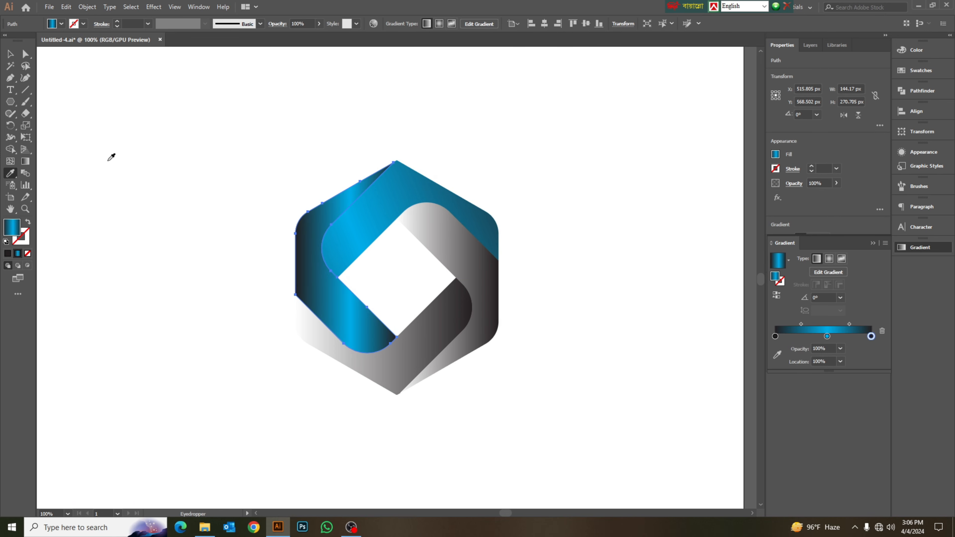
{"action": "left_click", "coordinate": [10, 54]}
{"action": "left_click", "coordinate": [390, 372]}
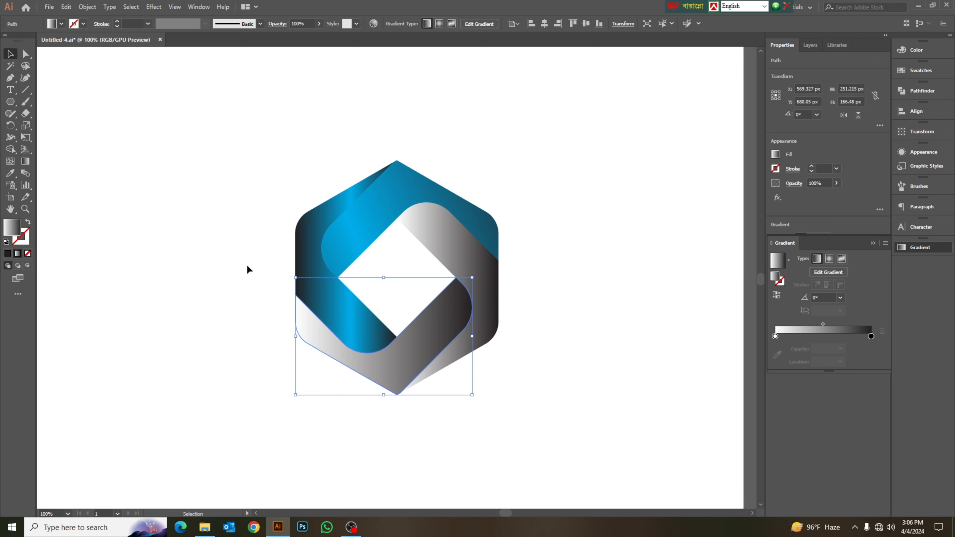
{"action": "left_click", "coordinate": [10, 173]}
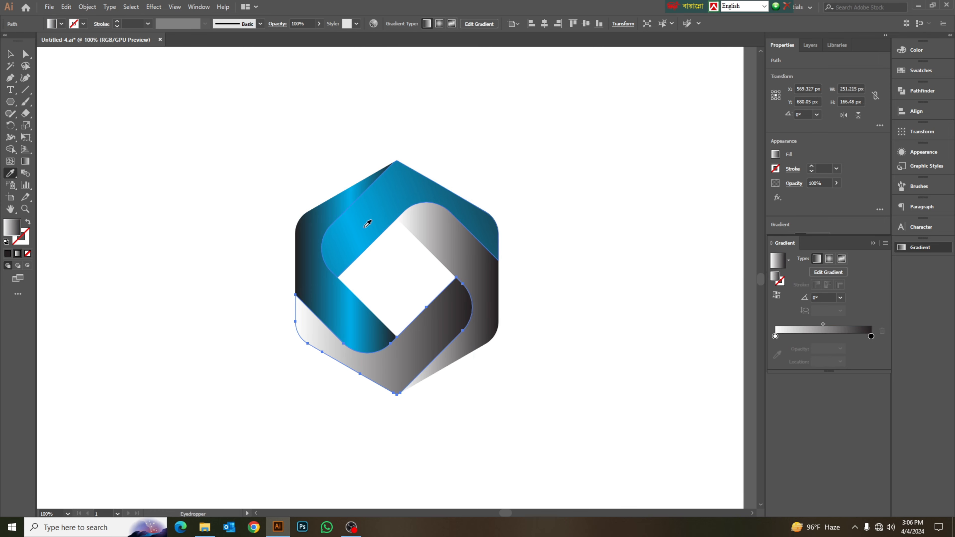
{"action": "left_click", "coordinate": [328, 218]}
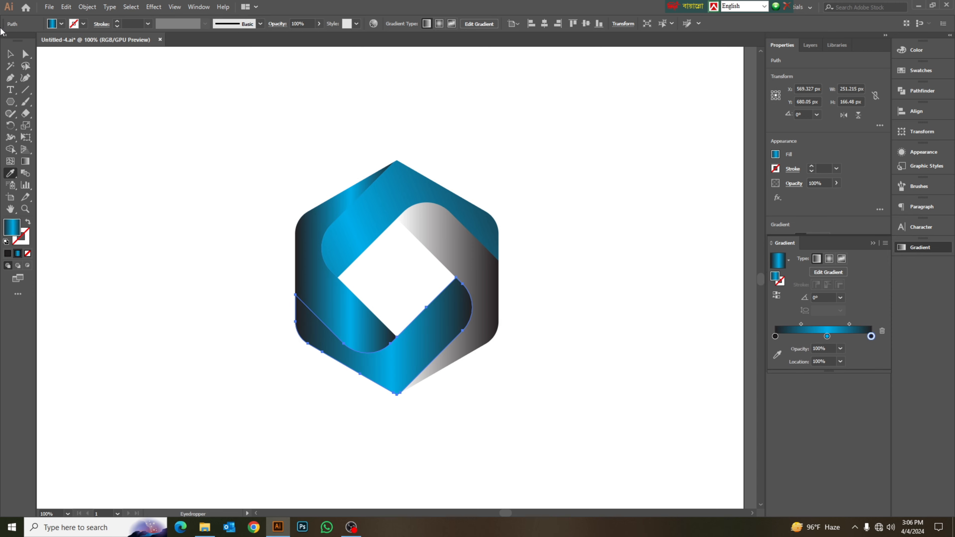
{"action": "left_click", "coordinate": [5, 53]}
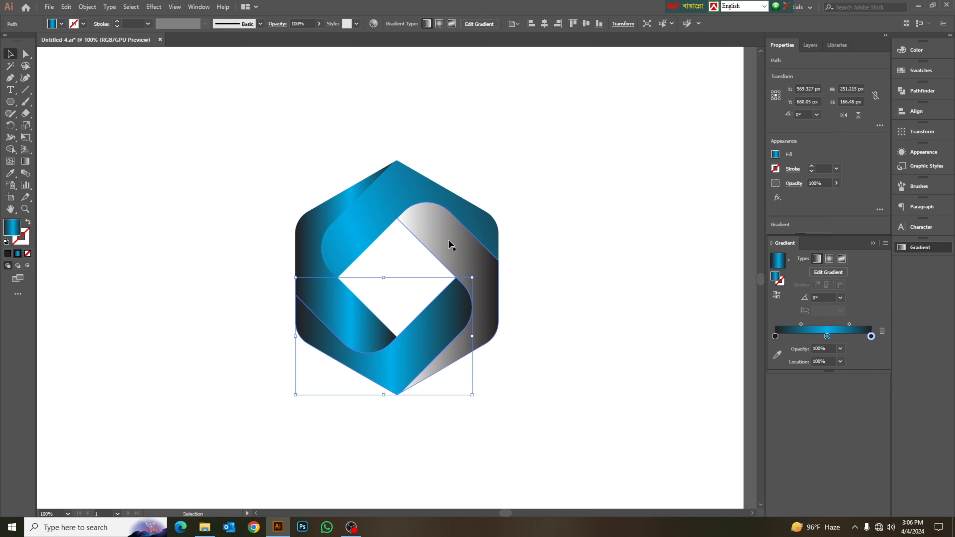
Copy the black-blue-black gradient onto the right band with the Eyedropper and deselect it
{"action": "left_click", "coordinate": [451, 249]}
{"action": "left_click", "coordinate": [10, 173]}
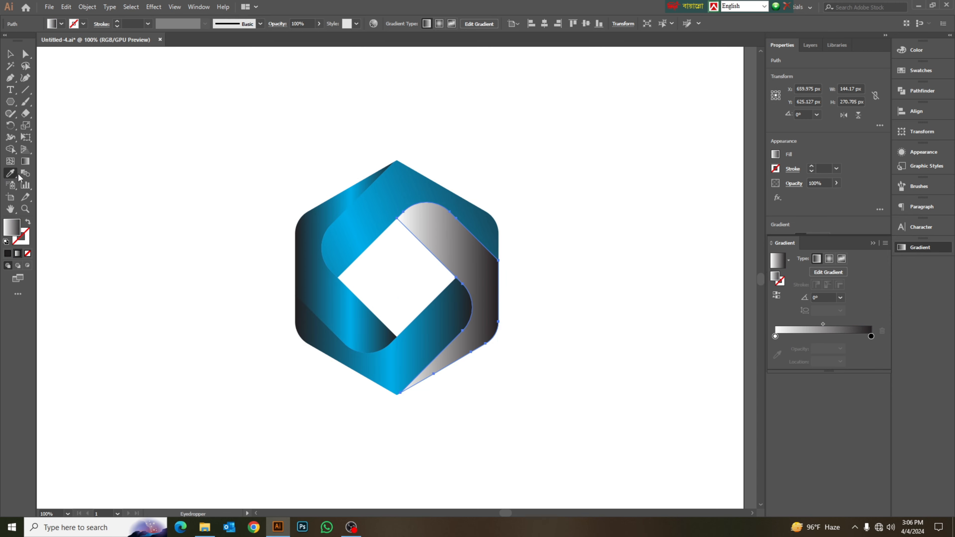
{"action": "left_click", "coordinate": [372, 210]}
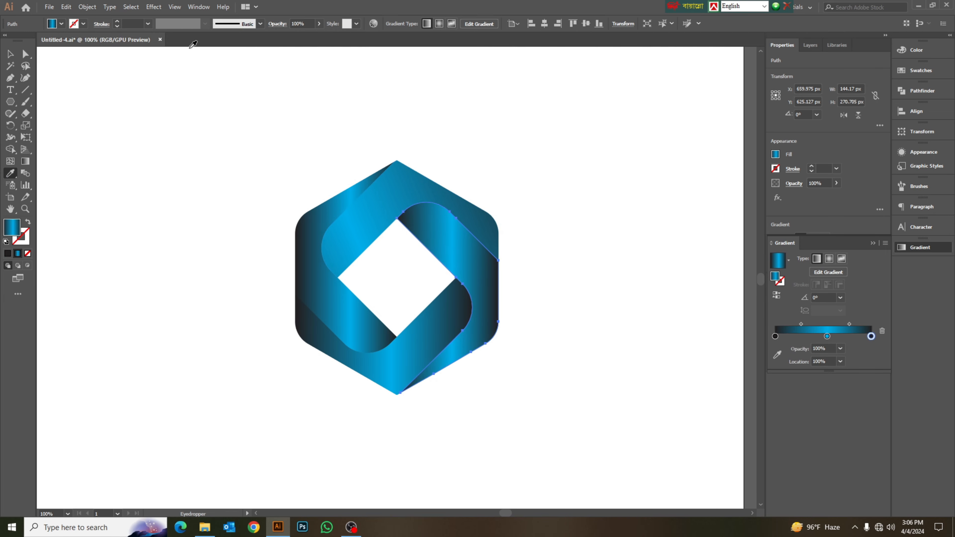
{"action": "left_click", "coordinate": [5, 51]}
{"action": "left_click", "coordinate": [249, 127]}
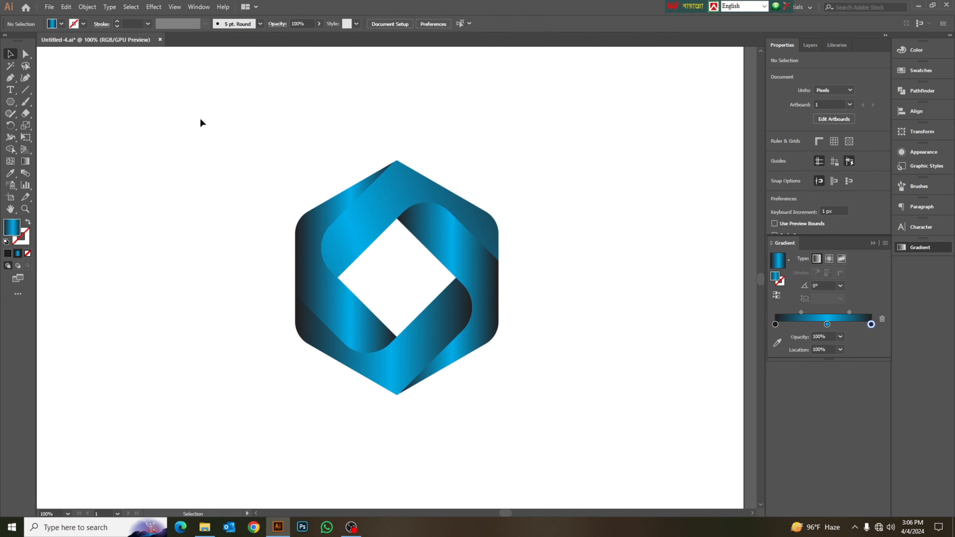
{"action": "left_click_drag", "start_coordinate": [187, 118], "coordinate": [505, 374]}
{"action": "left_click", "coordinate": [599, 258]}
{"action": "left_click_drag", "start_coordinate": [218, 127], "coordinate": [589, 378]}
{"action": "left_click", "coordinate": [297, 201]}
Redraw the left band's gradient diagonally from above the hexagon's apex to its lower left, at about -122°
{"action": "left_click_drag", "start_coordinate": [254, 231], "coordinate": [308, 276]}
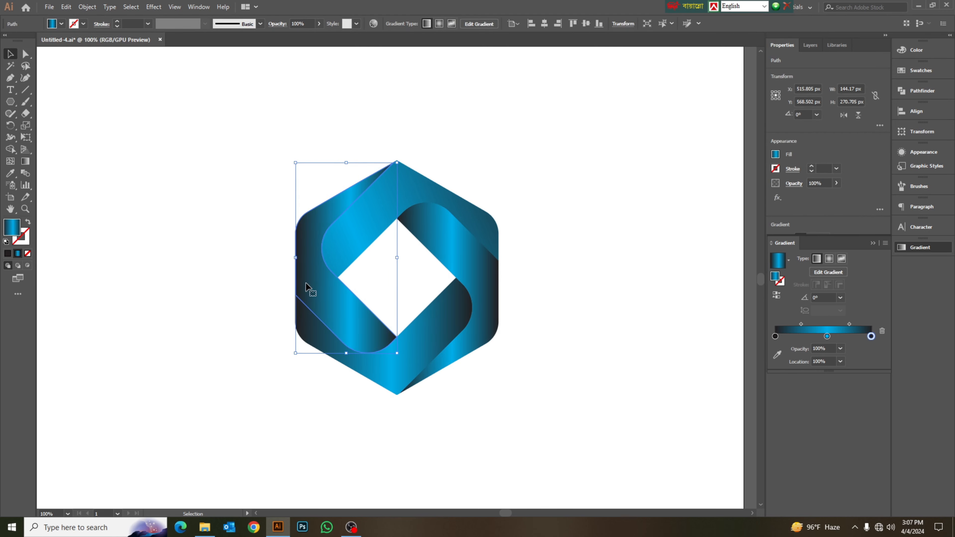
{"action": "left_click", "coordinate": [25, 161]}
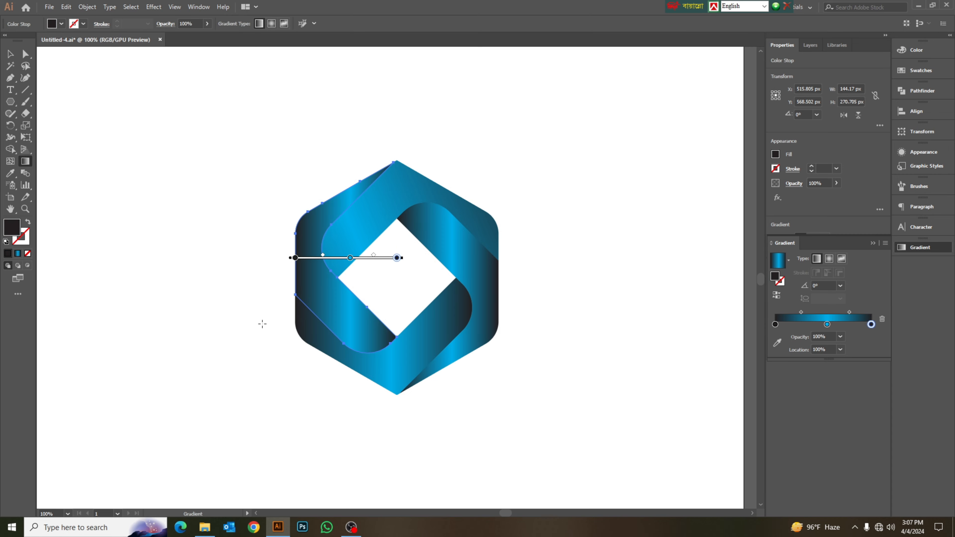
{"action": "left_click_drag", "start_coordinate": [229, 333], "coordinate": [410, 172]}
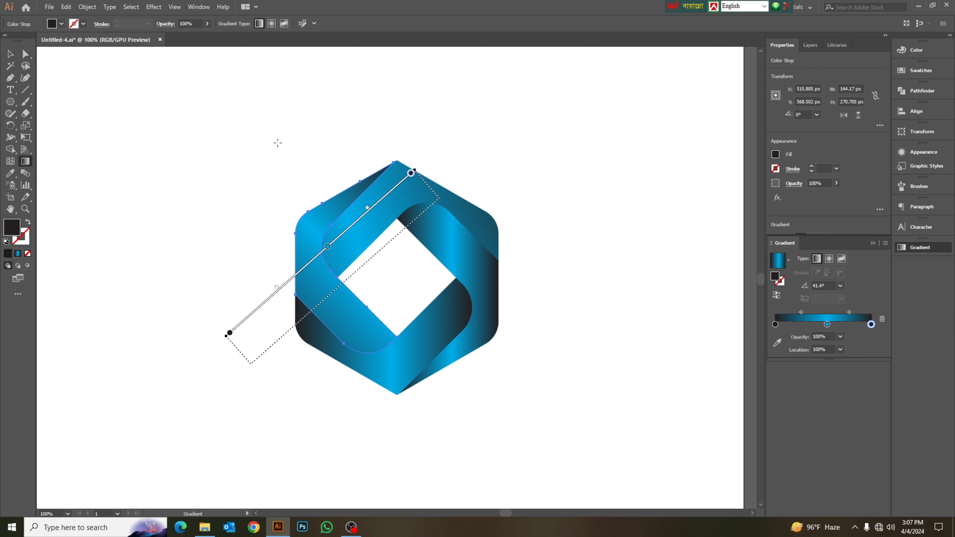
{"action": "left_click_drag", "start_coordinate": [348, 158], "coordinate": [266, 390]}
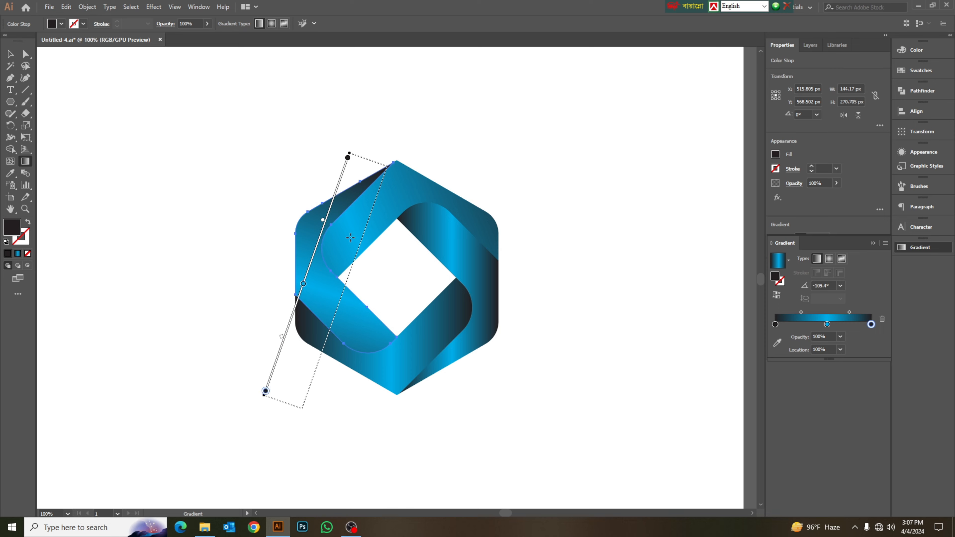
{"action": "left_click_drag", "start_coordinate": [402, 116], "coordinate": [243, 367]}
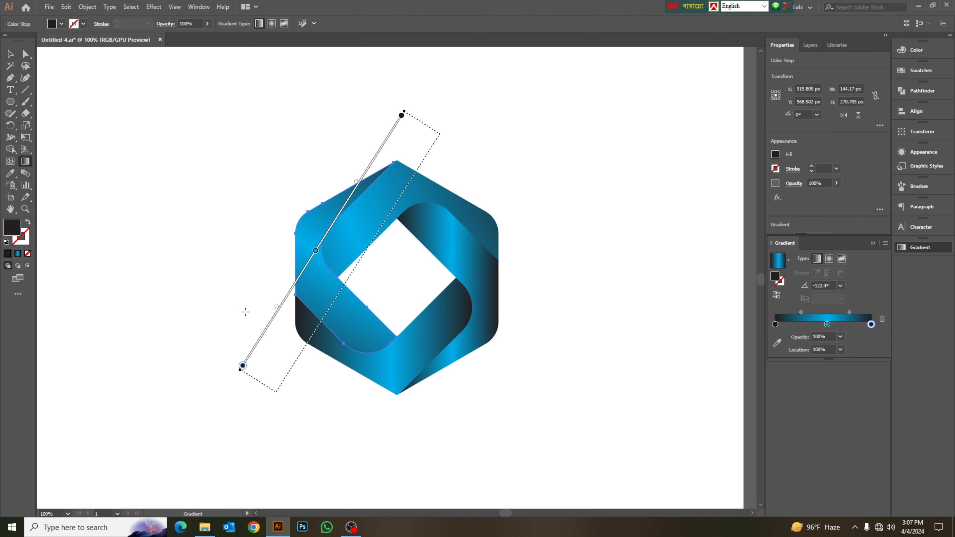
{"action": "left_click", "coordinate": [10, 53]}
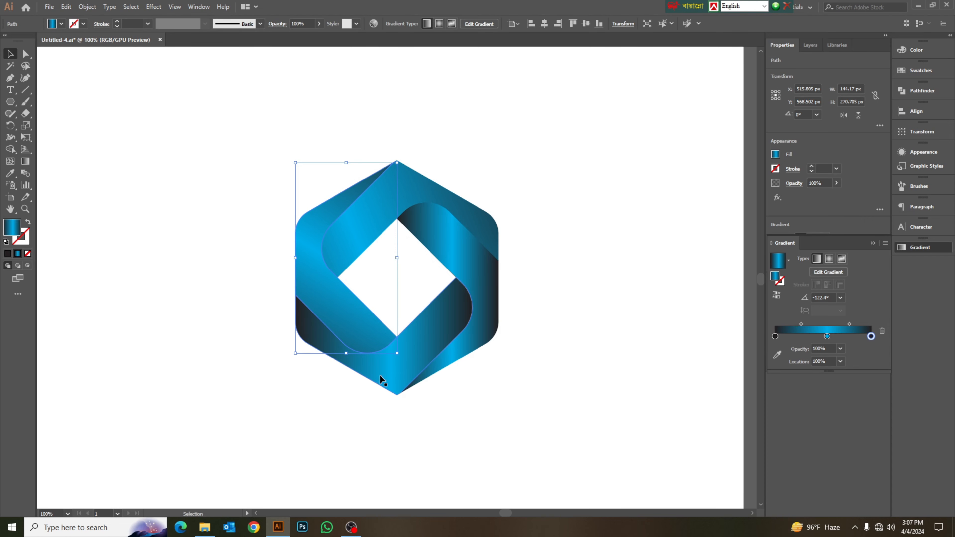
Redraw the bottom band's gradient with the Gradient tool to an angle of about 158° and deselect the band
{"action": "left_click", "coordinate": [366, 374]}
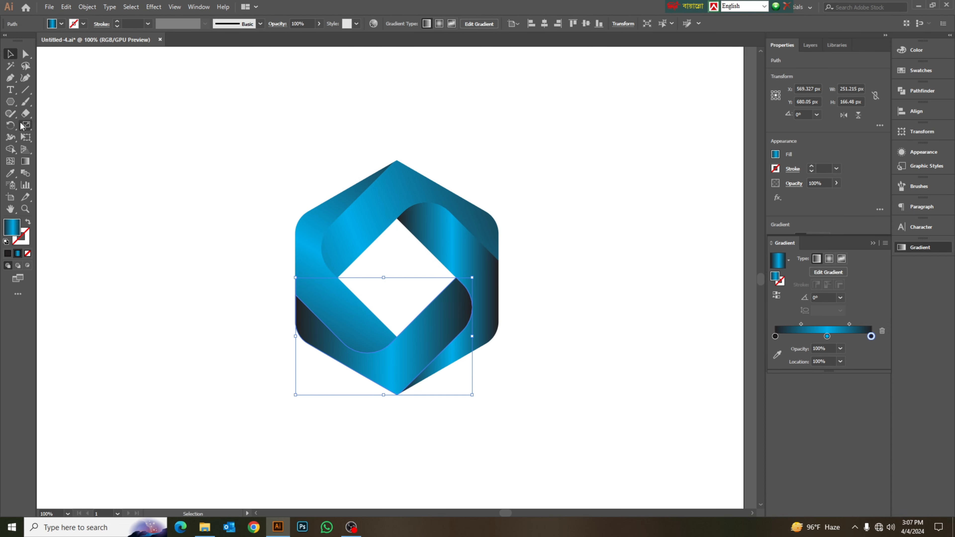
{"action": "left_click", "coordinate": [25, 160]}
{"action": "left_click_drag", "start_coordinate": [266, 317], "coordinate": [503, 436]}
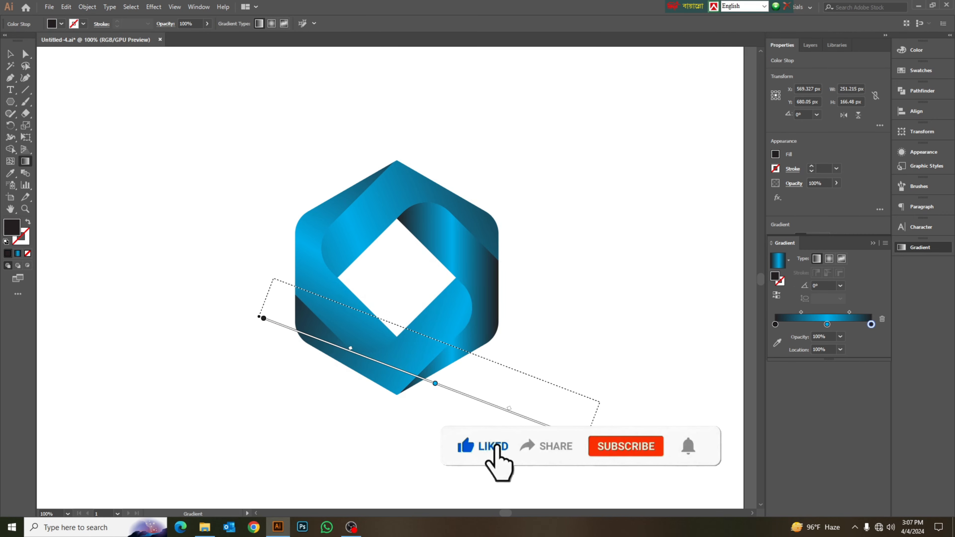
{"action": "left_click_drag", "start_coordinate": [443, 427], "coordinate": [415, 416]}
{"action": "mouse_move", "coordinate": [263, 317]}
{"action": "left_mouse_down"}
{"action": "mouse_move", "coordinate": [221, 315]}
{"action": "mouse_move", "coordinate": [154, 286]}
{"action": "mouse_move", "coordinate": [291, 338]}
{"action": "mouse_move", "coordinate": [211, 310]}
{"action": "left_mouse_up"}
{"action": "left_click", "coordinate": [10, 56]}
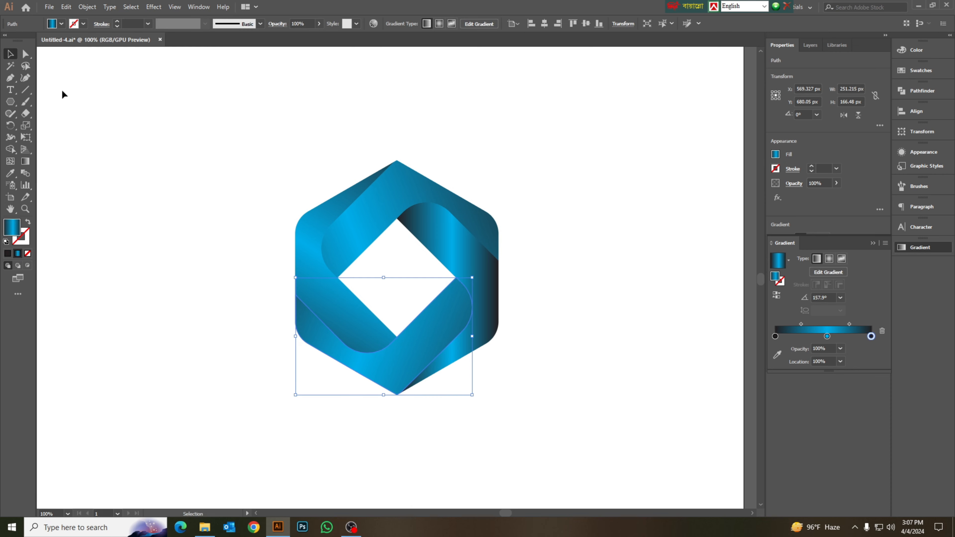
{"action": "left_click", "coordinate": [151, 201]}
Redraw the right band's gradient from outside the mark's right side toward its upper left, at about 161°
{"action": "left_click", "coordinate": [485, 323]}
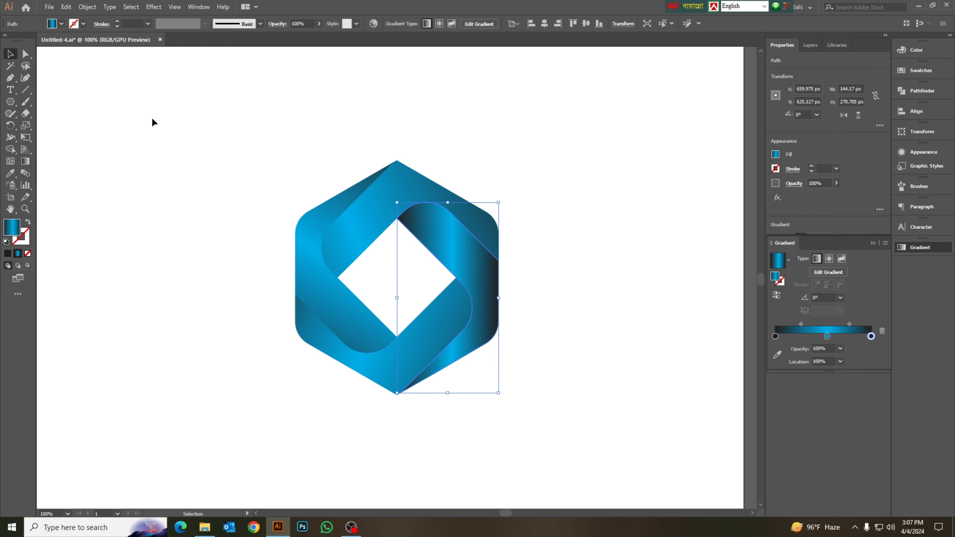
{"action": "left_click", "coordinate": [25, 161]}
{"action": "mouse_move", "coordinate": [482, 452]}
{"action": "left_mouse_down"}
{"action": "mouse_move", "coordinate": [516, 256]}
{"action": "mouse_move", "coordinate": [494, 155]}
{"action": "mouse_move", "coordinate": [460, 85]}
{"action": "left_mouse_up"}
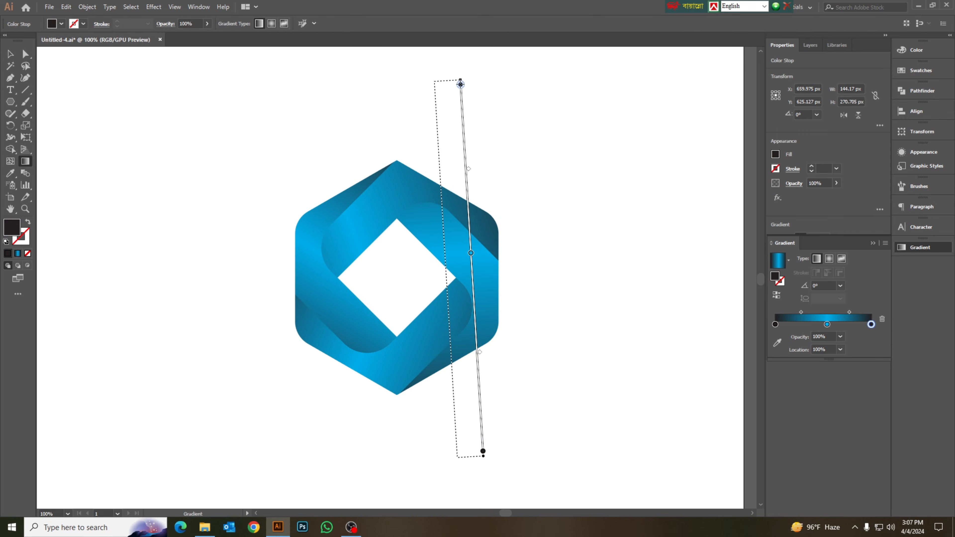
{"action": "mouse_move", "coordinate": [579, 226]}
{"action": "left_mouse_down"}
{"action": "mouse_move", "coordinate": [396, 422]}
{"action": "mouse_move", "coordinate": [420, 367]}
{"action": "mouse_move", "coordinate": [389, 419]}
{"action": "left_mouse_up"}
{"action": "mouse_move", "coordinate": [594, 296]}
{"action": "left_mouse_down"}
{"action": "mouse_move", "coordinate": [386, 306]}
{"action": "mouse_move", "coordinate": [351, 273]}
{"action": "mouse_move", "coordinate": [332, 208]}
{"action": "left_mouse_up"}
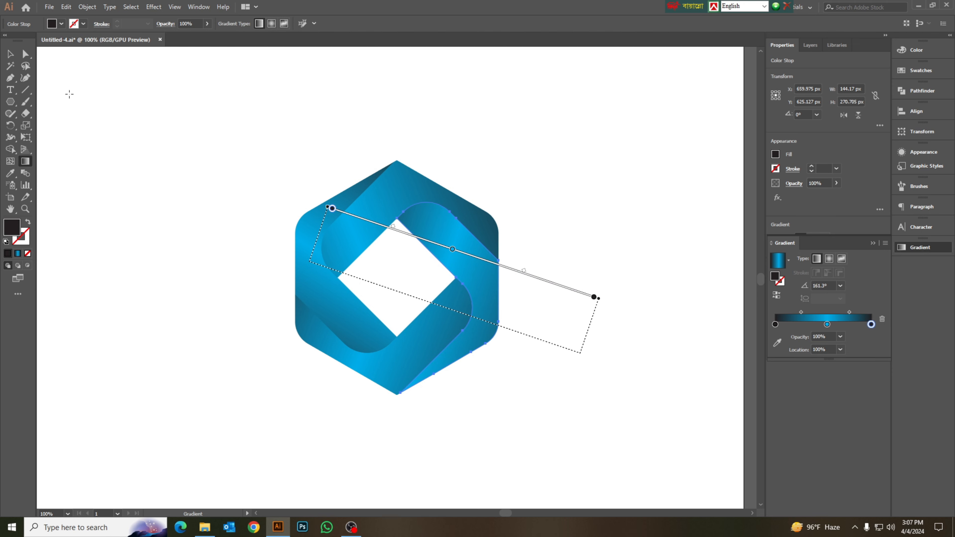
Deselect the right band and draw a circle about 74 px in diameter on the empty canvas left of the hexagon
{"action": "left_click", "coordinate": [6, 51]}
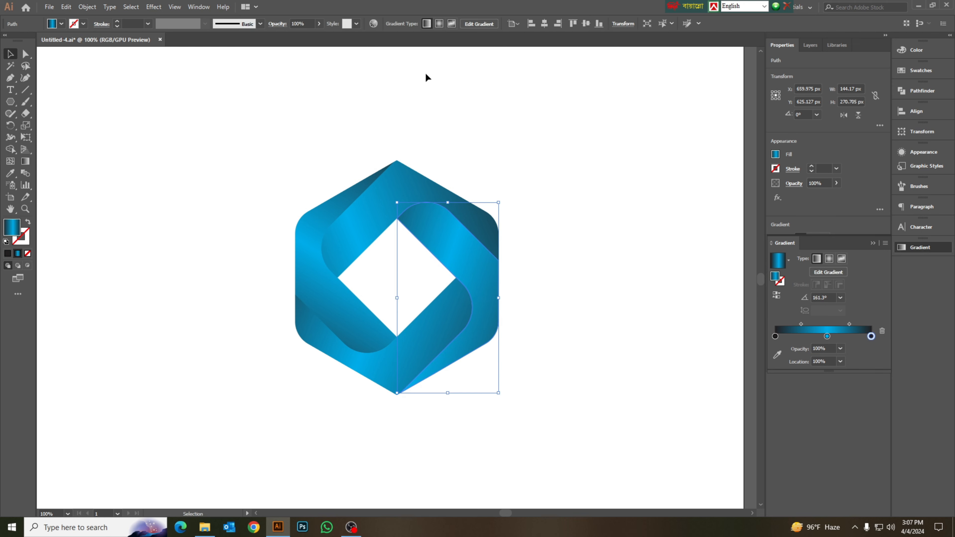
{"action": "left_click", "coordinate": [510, 173]}
{"action": "key", "text": "ctrl+equal"}
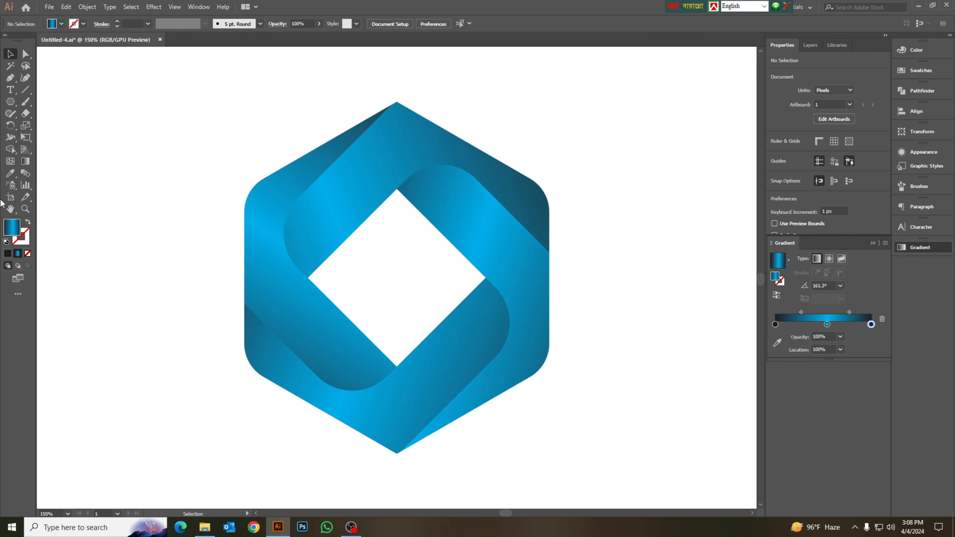
{"action": "left_click", "coordinate": [7, 103]}
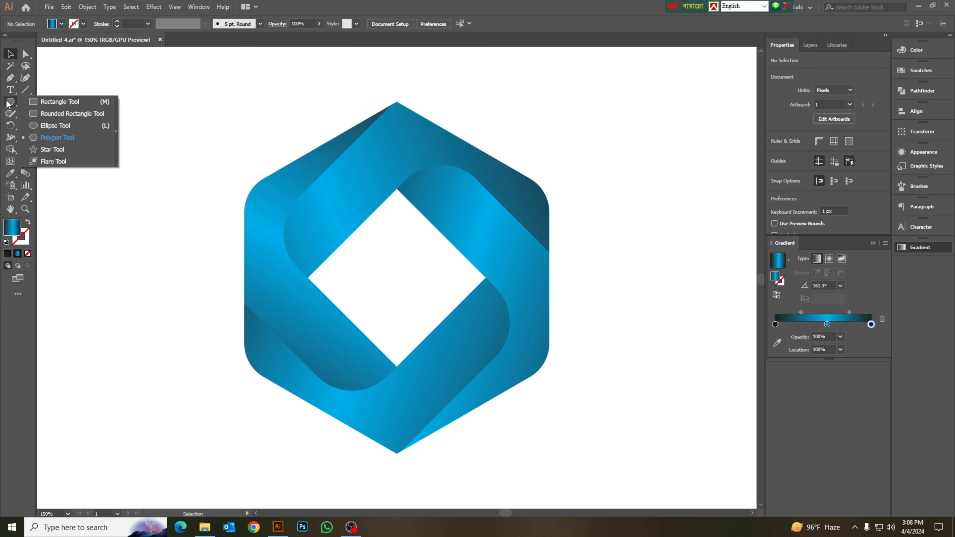
{"action": "left_click", "coordinate": [41, 126]}
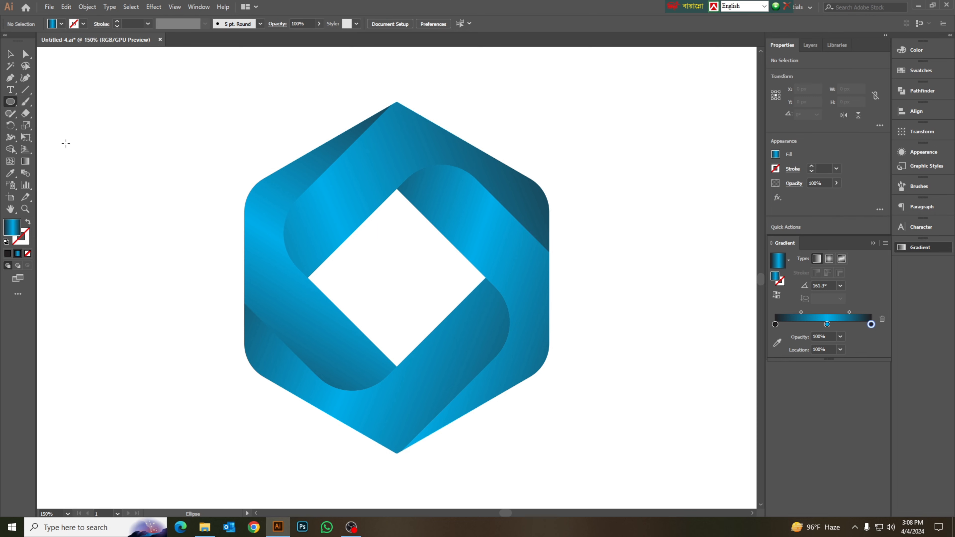
{"action": "left_click_drag", "start_coordinate": [87, 165], "coordinate": [166, 243]}
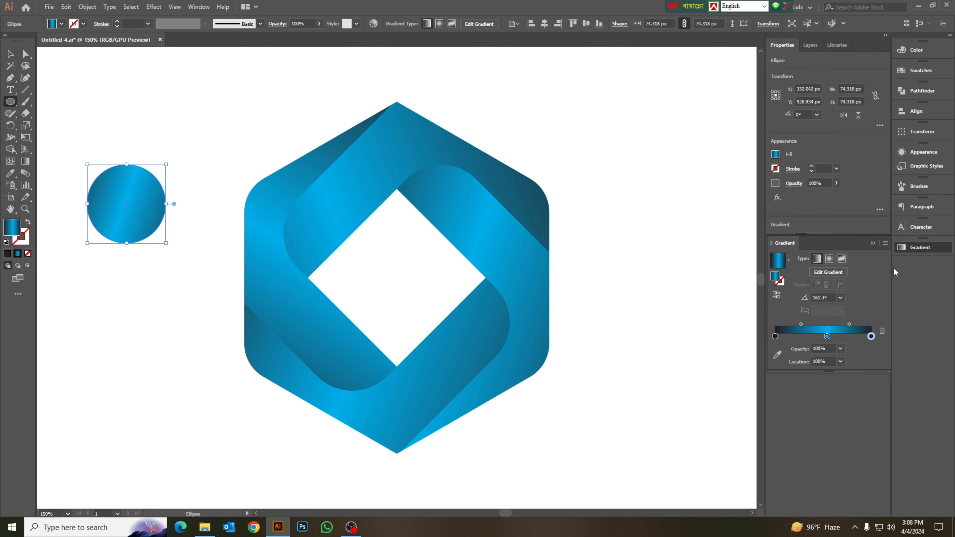
Remove the blue stop from the circle's gradient and recolour the end stop white
{"action": "left_click", "coordinate": [881, 331]}
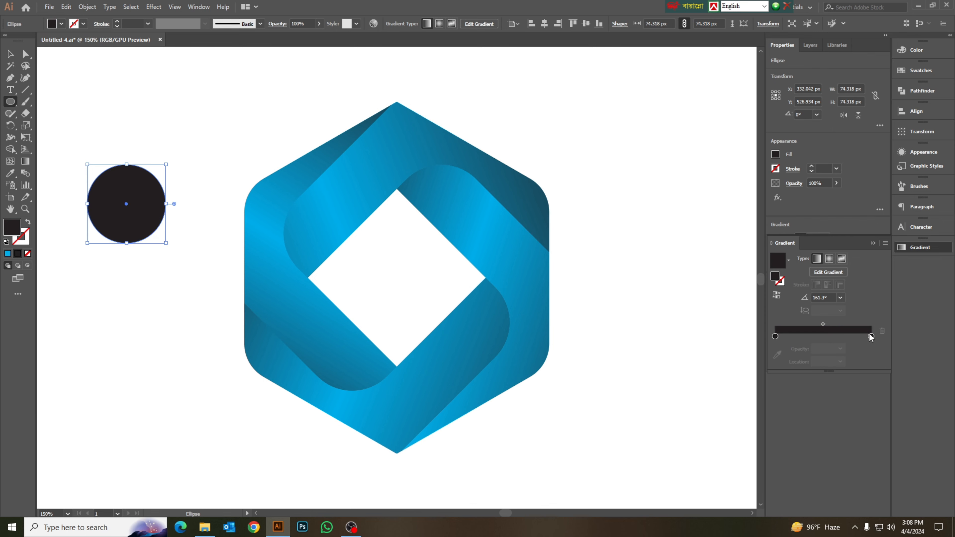
{"action": "left_click", "coordinate": [870, 336]}
{"action": "double_click", "coordinate": [871, 336]}
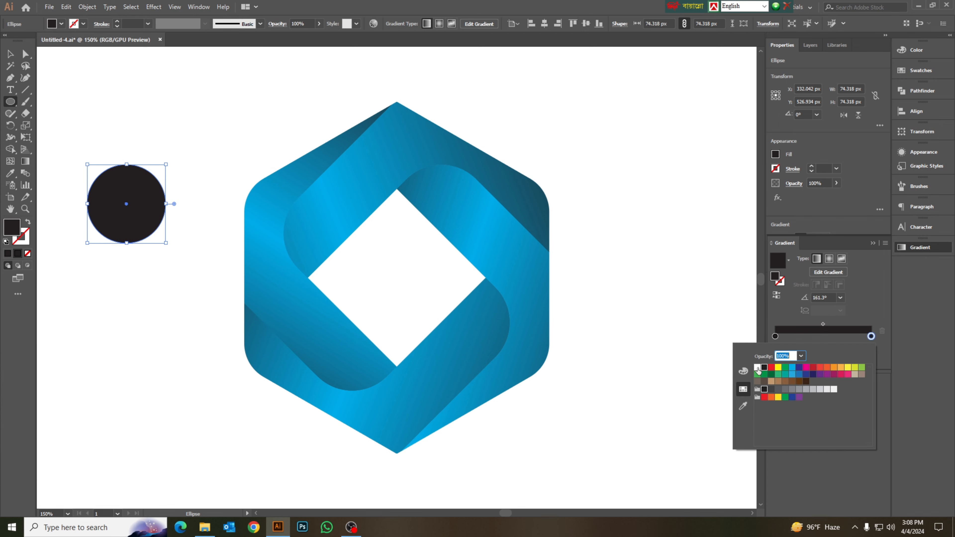
{"action": "left_click", "coordinate": [757, 371]}
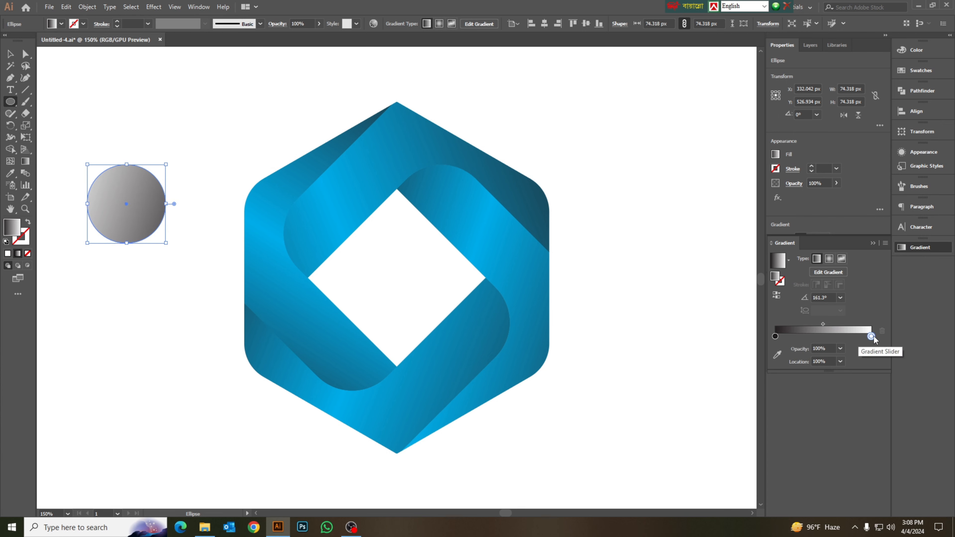
Set the white stop's opacity to 0%, shift it to about 88% location, and make the circle's gradient radial
{"action": "left_click", "coordinate": [839, 349]}
{"action": "left_click", "coordinate": [854, 469]}
{"action": "left_click_drag", "start_coordinate": [870, 336], "coordinate": [859, 337]}
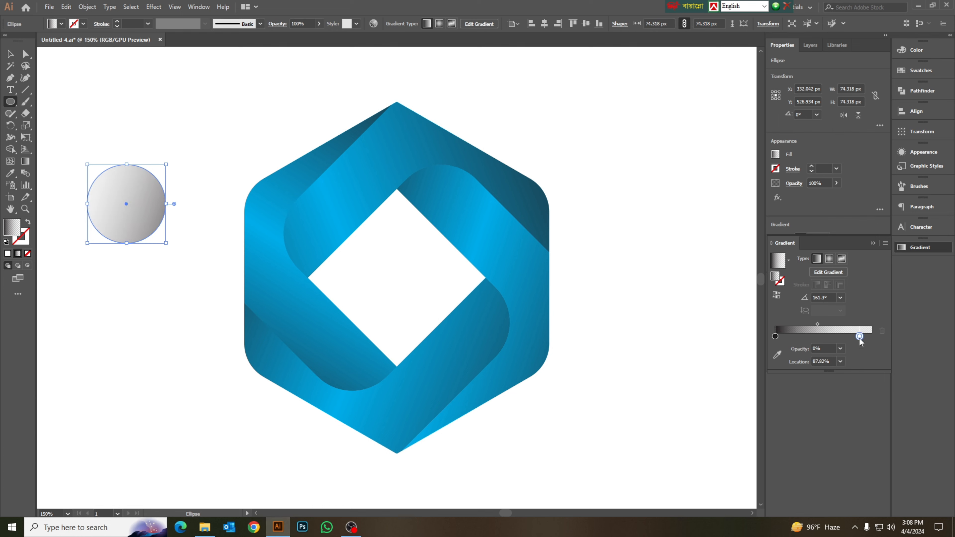
{"action": "left_click", "coordinate": [830, 259]}
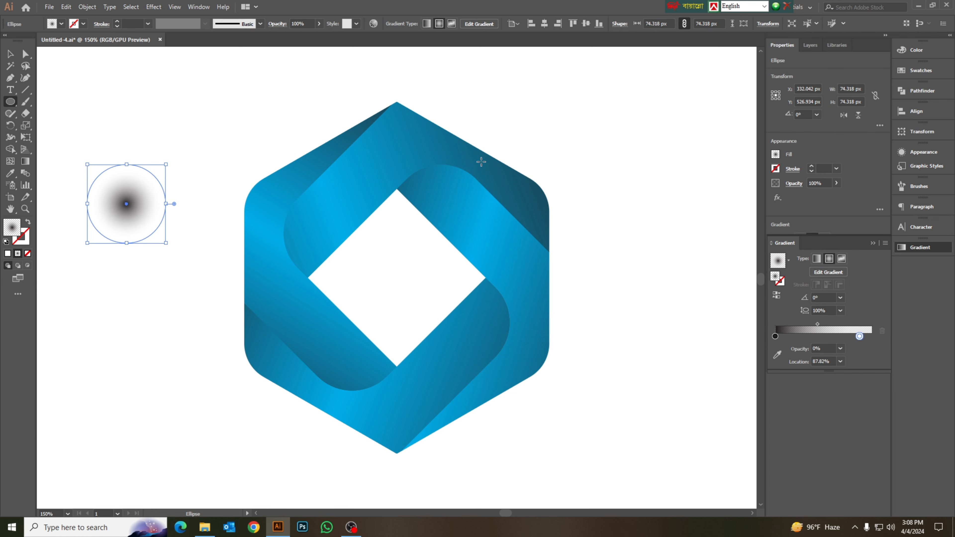
Flatten the circle into an ellipse about 117 by 21 px and move it under the hexagon's bottom tip as a shadow
{"action": "left_click_drag", "start_coordinate": [129, 168], "coordinate": [209, 272]}
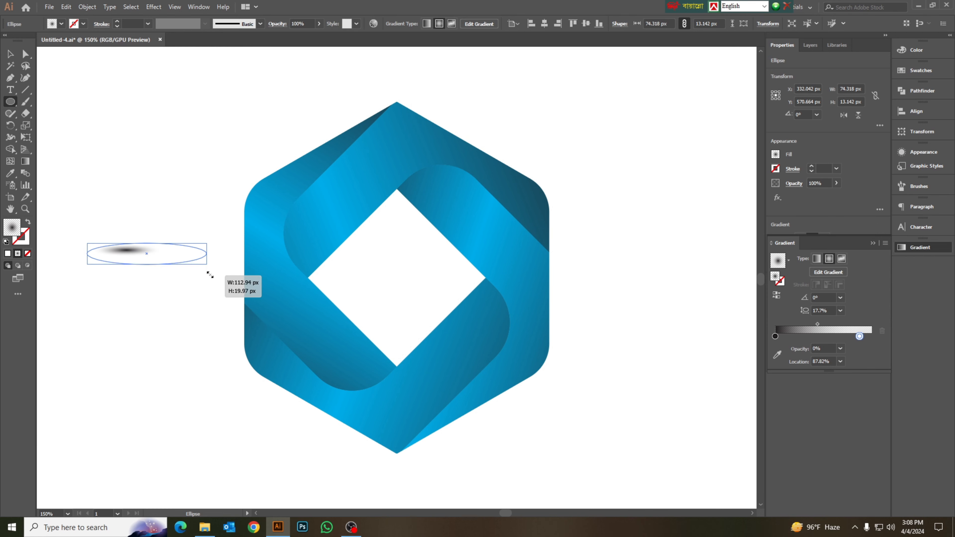
{"action": "key", "text": "v"}
{"action": "left_click", "coordinate": [137, 128]}
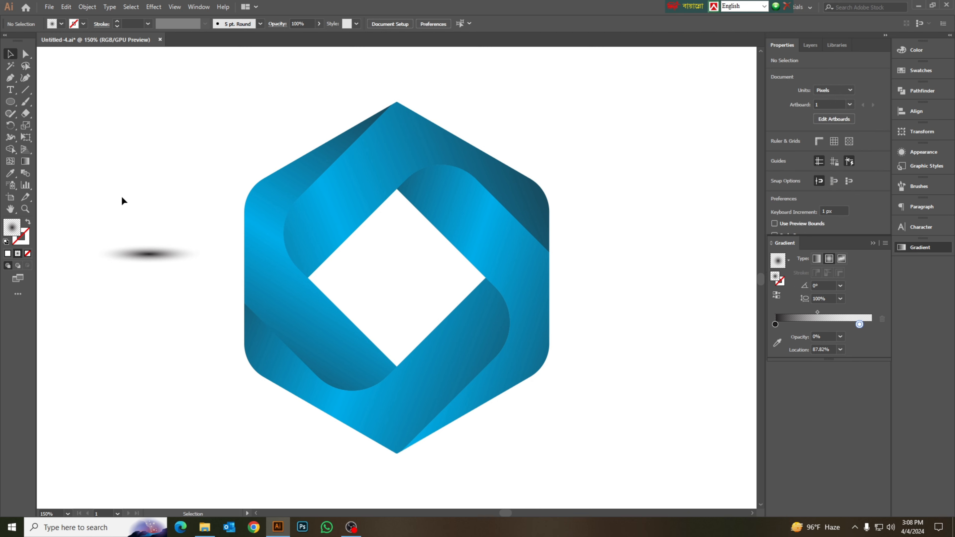
{"action": "left_click", "coordinate": [156, 257]}
{"action": "left_click_drag", "start_coordinate": [156, 266], "coordinate": [414, 457]}
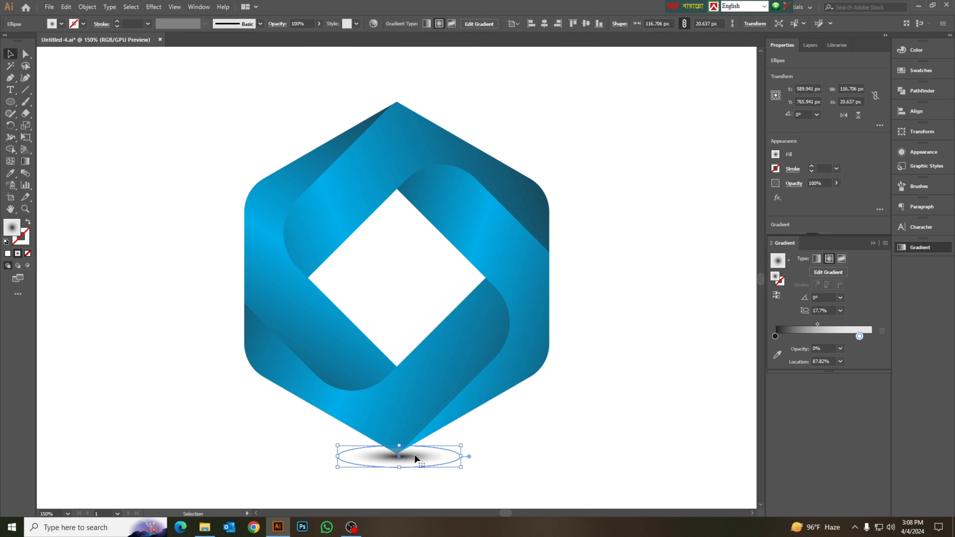
Set the shadow ellipse's blending mode to Multiply and close the transparency settings
{"action": "right_click", "coordinate": [414, 459]}
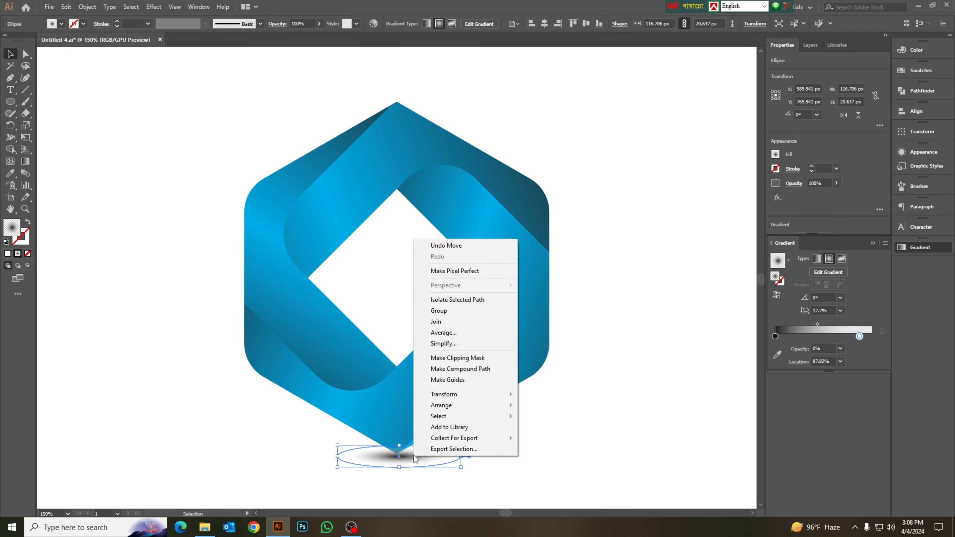
{"action": "left_click", "coordinate": [401, 458]}
{"action": "left_click", "coordinate": [198, 9]}
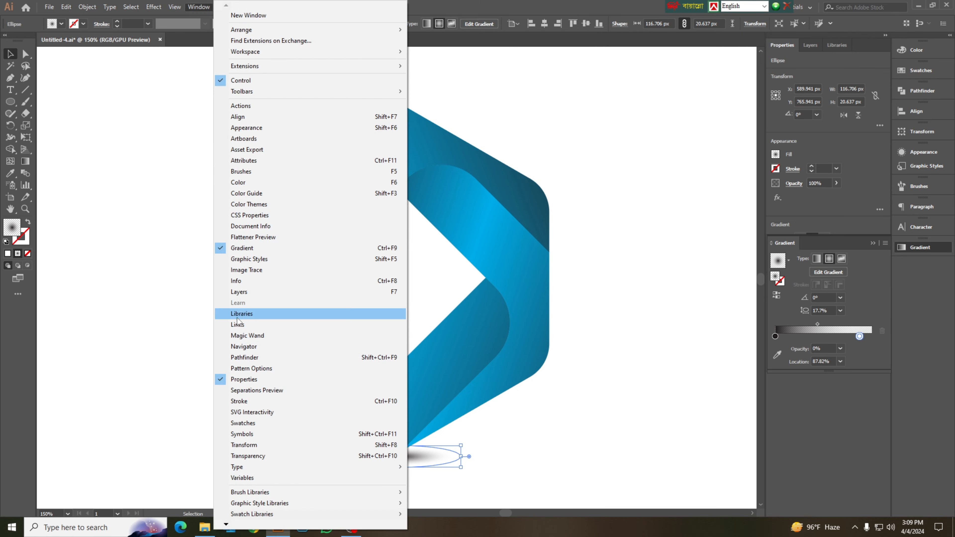
{"action": "left_click", "coordinate": [258, 456]}
{"action": "left_click", "coordinate": [506, 262]}
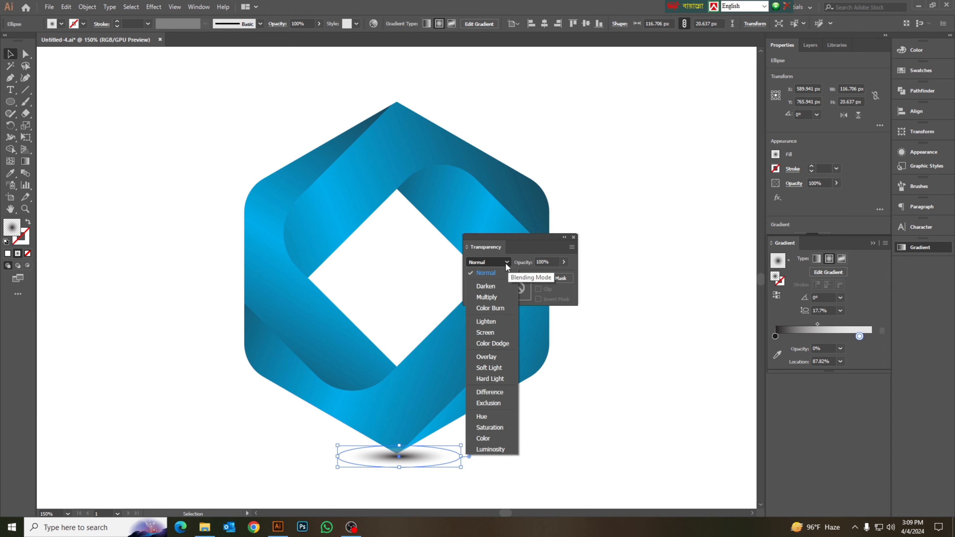
{"action": "left_click", "coordinate": [492, 298]}
{"action": "left_click", "coordinate": [574, 237]}
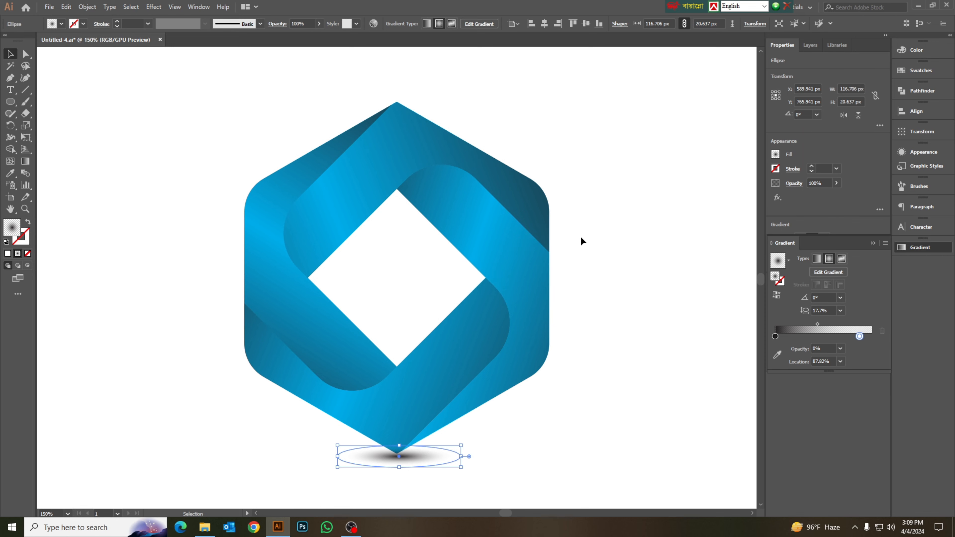
Enlarge the shadow ellipse to about 180 by 26 px, centred under the hexagon's bottom tip, and deselect it
{"action": "left_click", "coordinate": [418, 465]}
{"action": "left_click", "coordinate": [403, 457]}
{"action": "mouse_move", "coordinate": [399, 467]}
{"action": "left_mouse_down"}
{"action": "mouse_move", "coordinate": [404, 454]}
{"action": "mouse_move", "coordinate": [459, 466]}
{"action": "left_mouse_up"}
{"action": "left_click", "coordinate": [568, 423]}
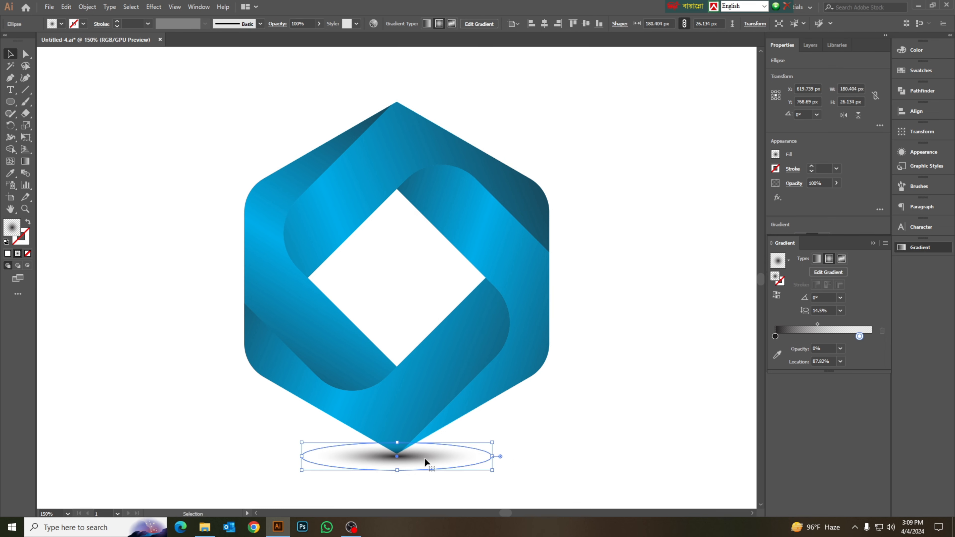
{"action": "left_click", "coordinate": [644, 297]}
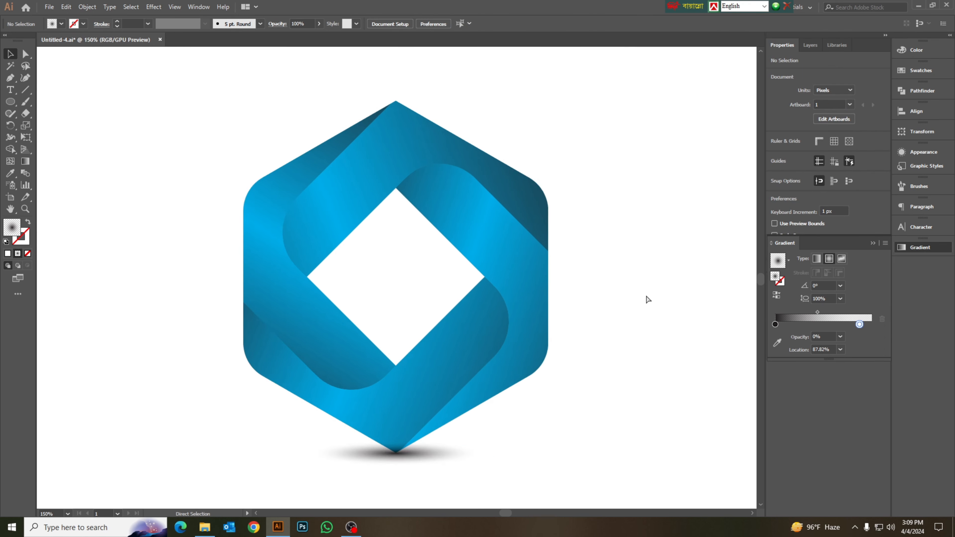